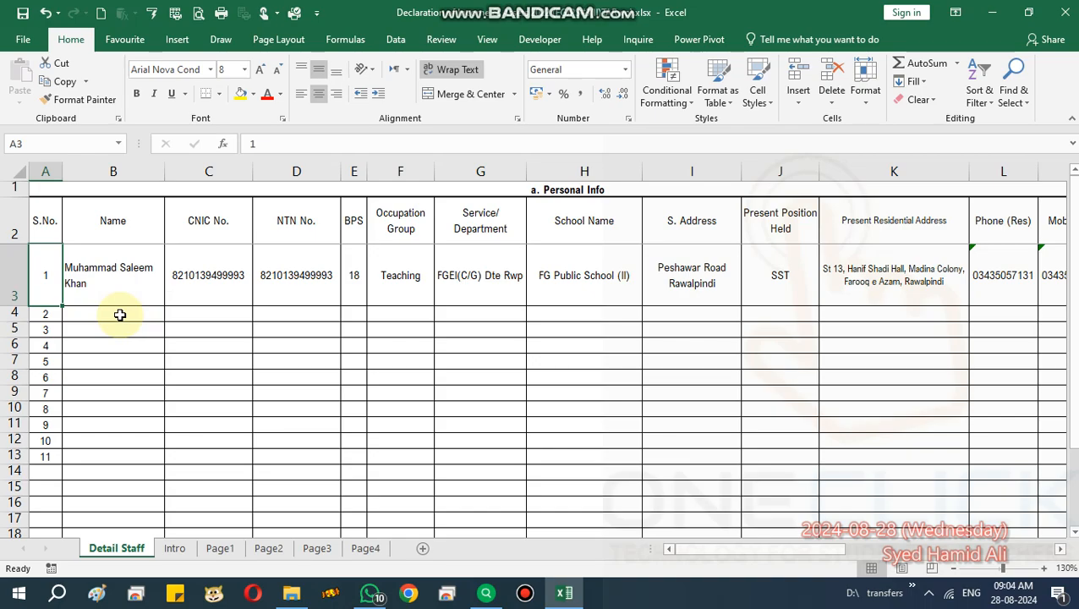
In row 4, enter the staff member's name and CNIC, copy the CNIC as NTN, and set BPS 13.
click(120, 315)
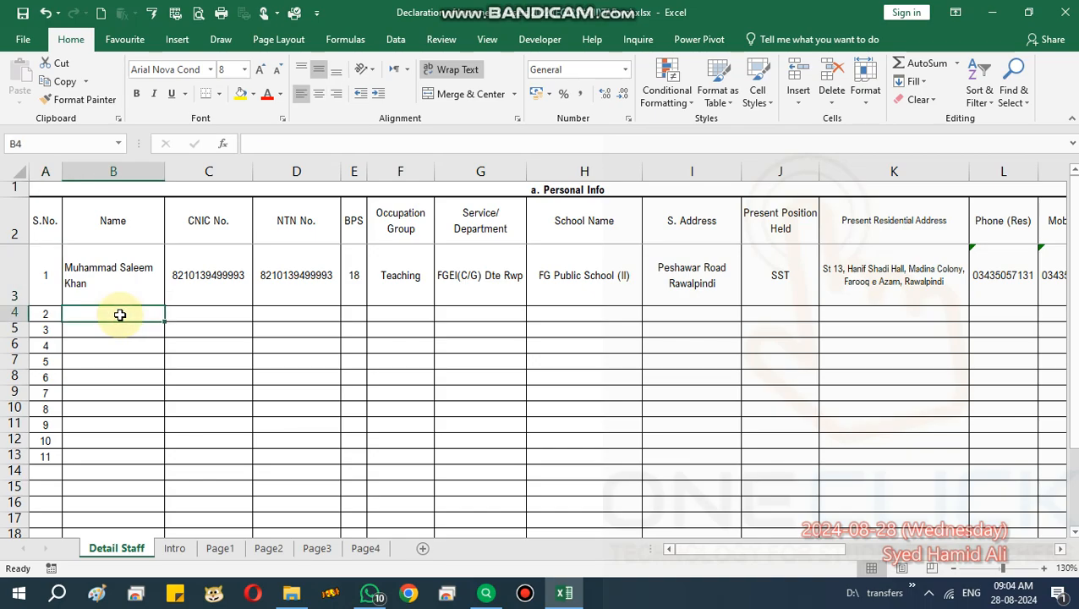
key(Tab)
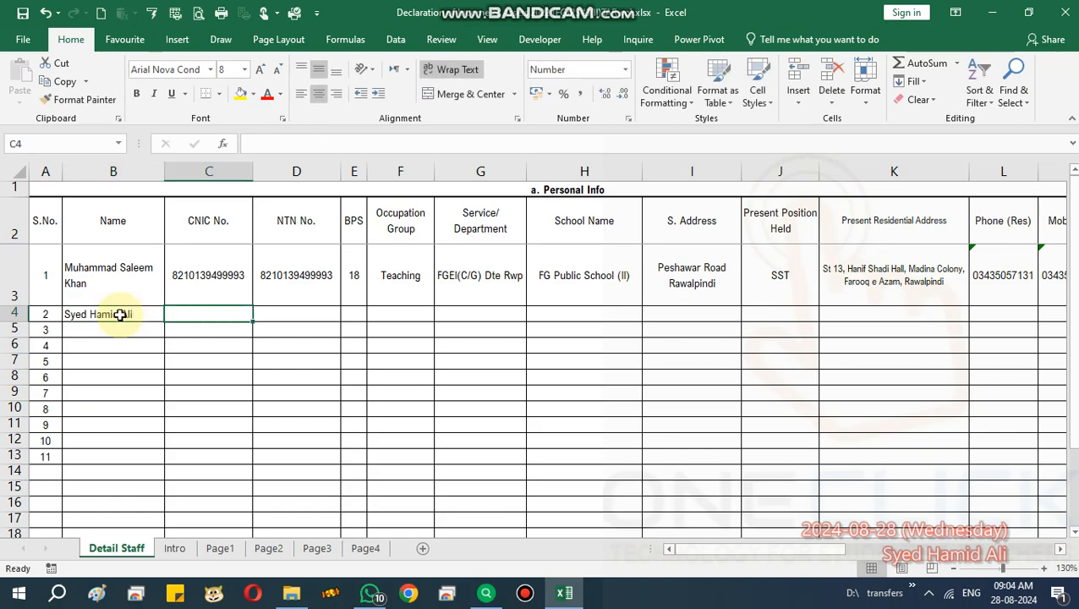
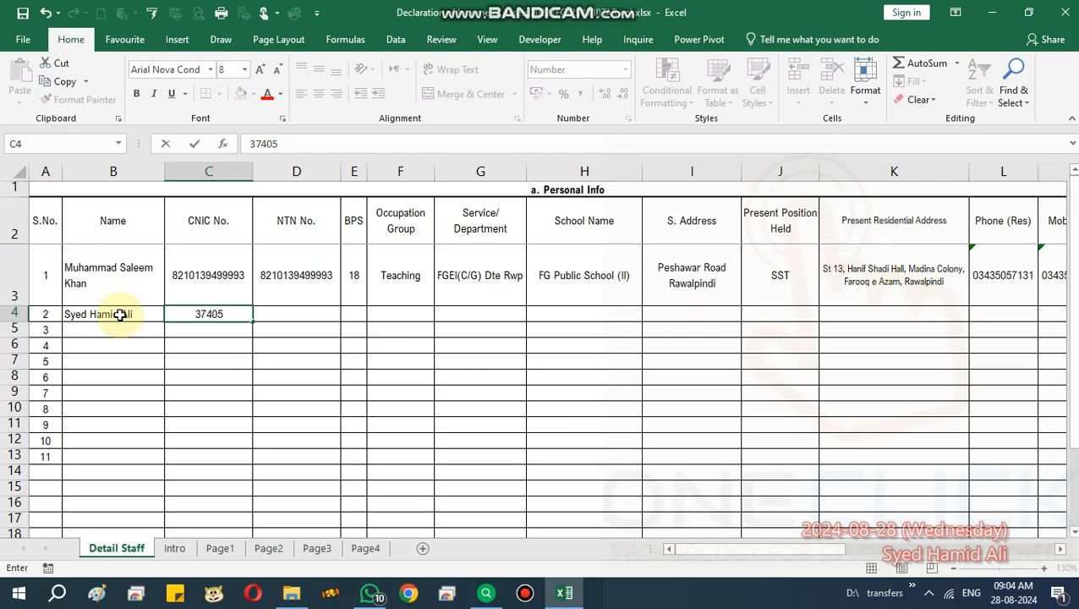
key(Tab)
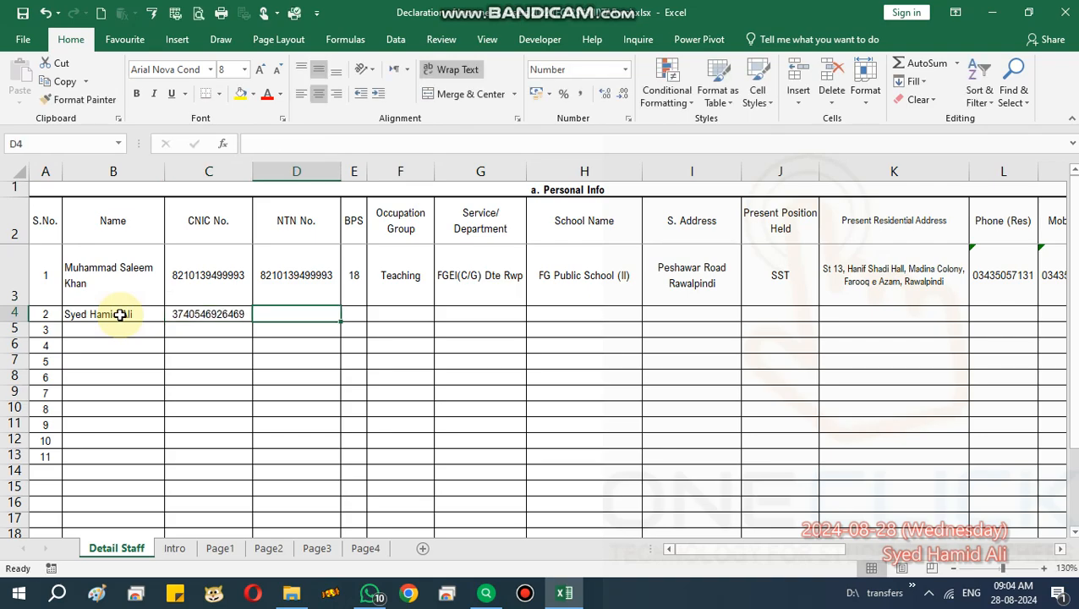
key(ctrl+r)
key(Tab)
text(13)
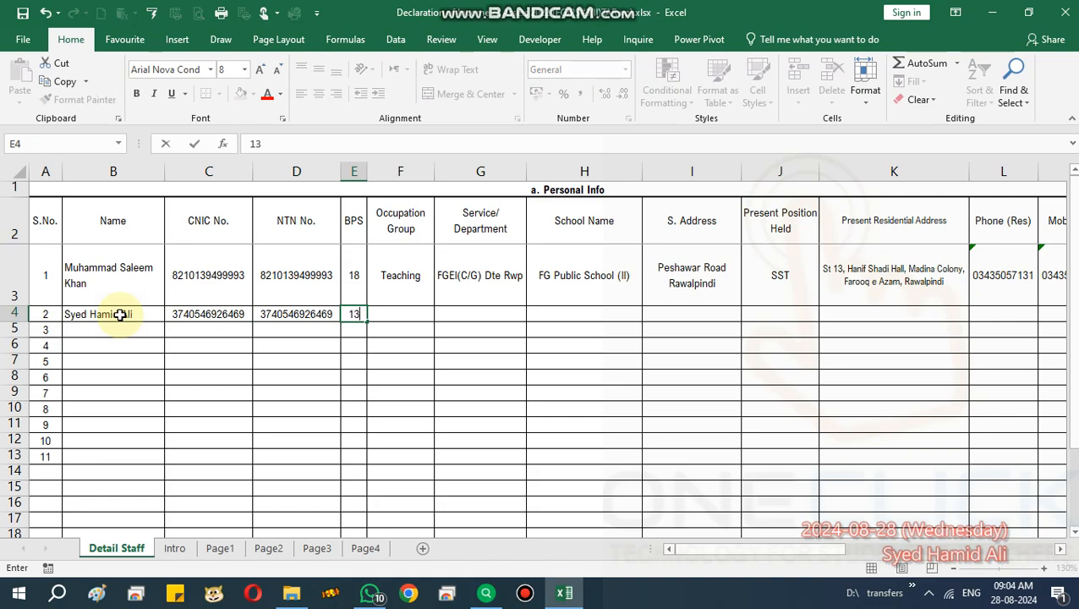
key(Tab)
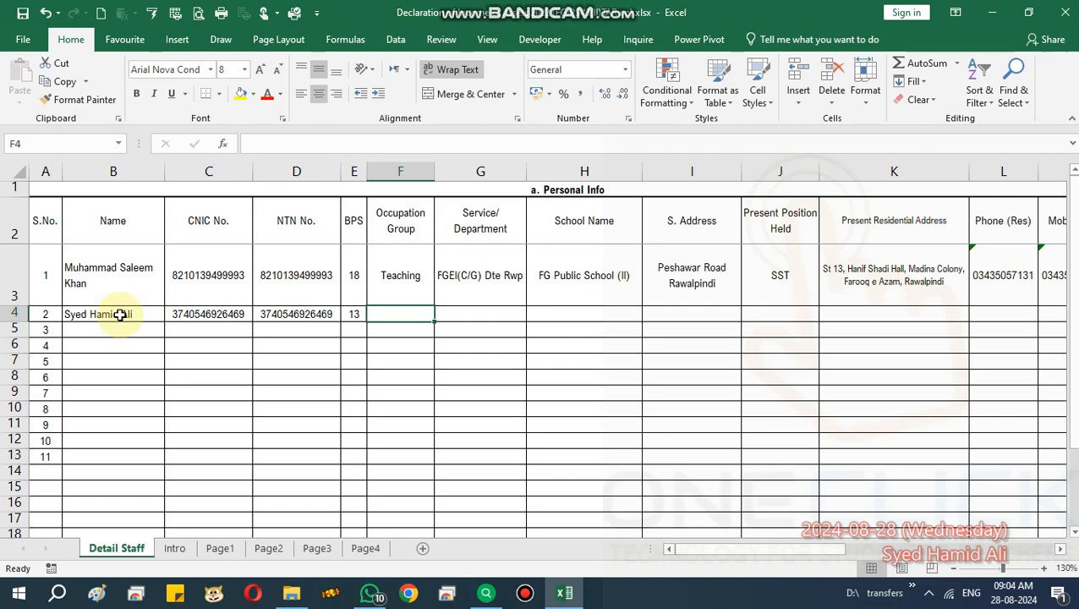
Set group Non Teaching, copy the department from above, and enter F.G. Public School No.3 with its address.
text(No)
key(BackSpace)
text(on Teaching)
key(Tab)
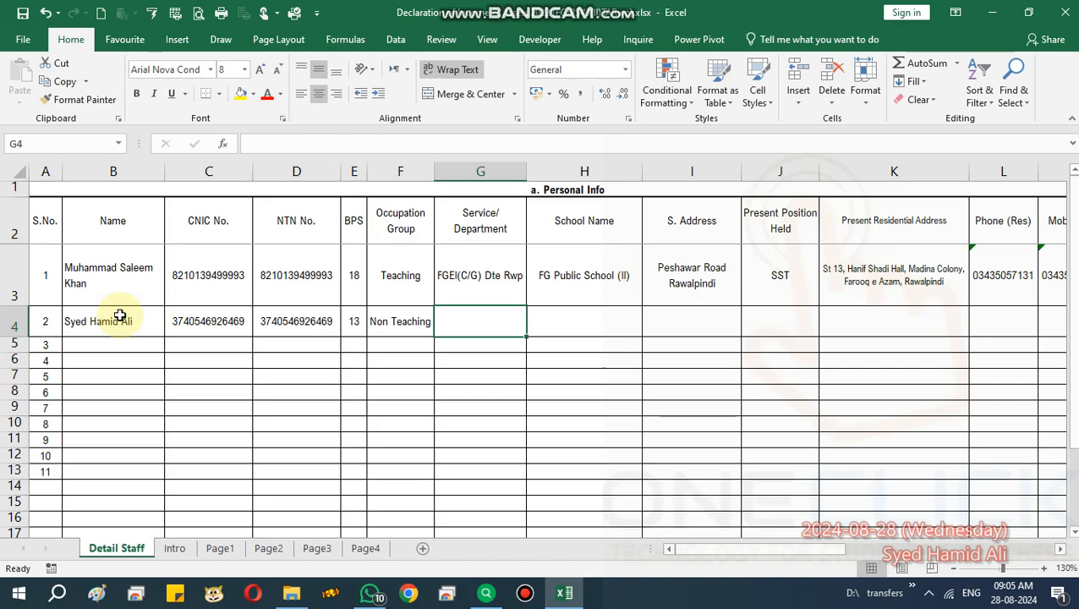
key(ctrl+d)
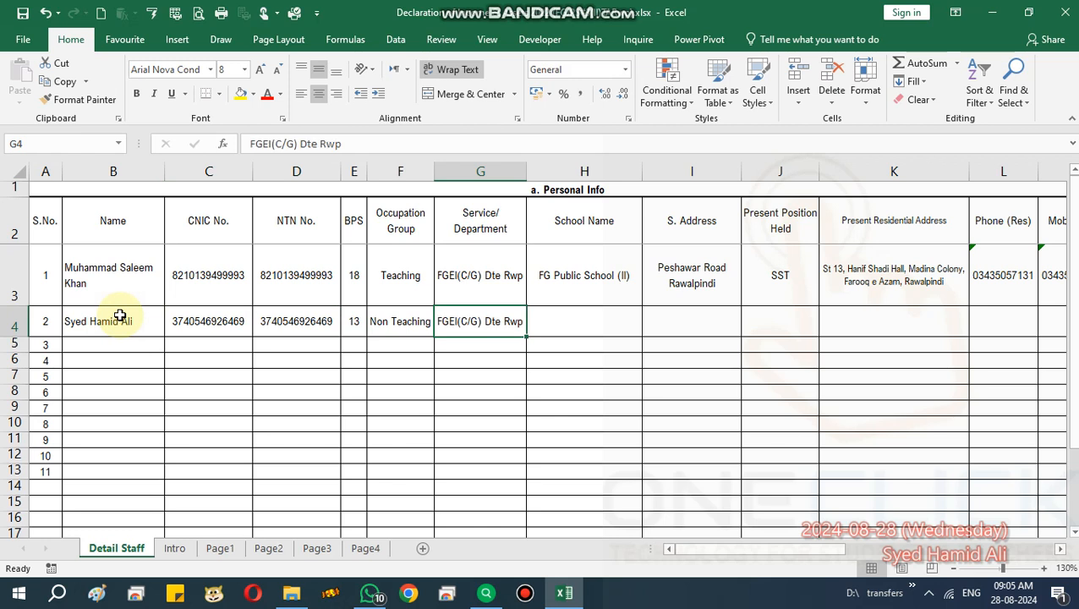
key(Tab)
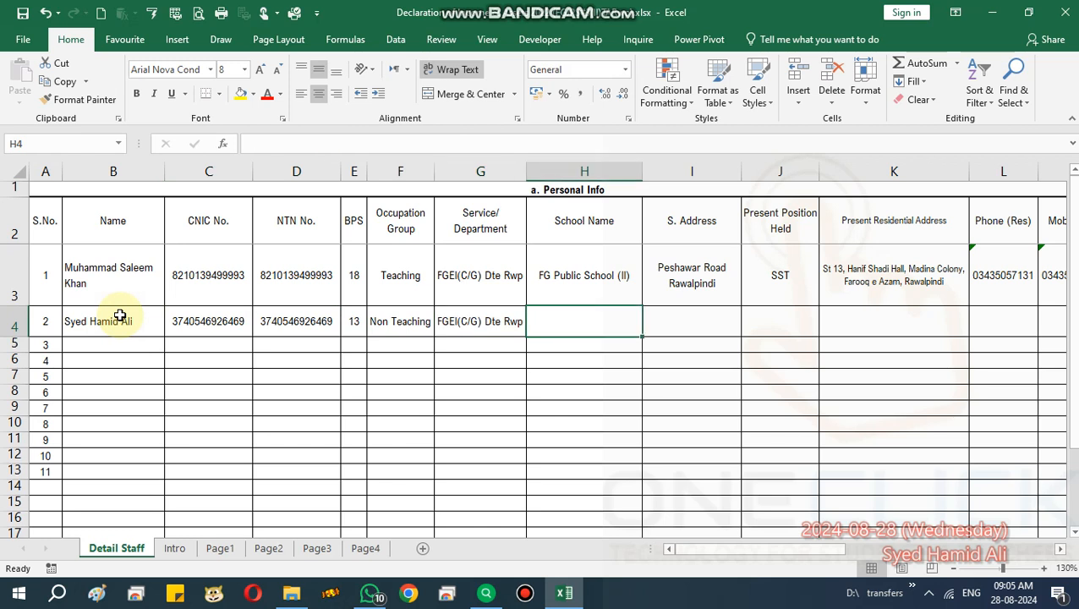
text(F.G. )
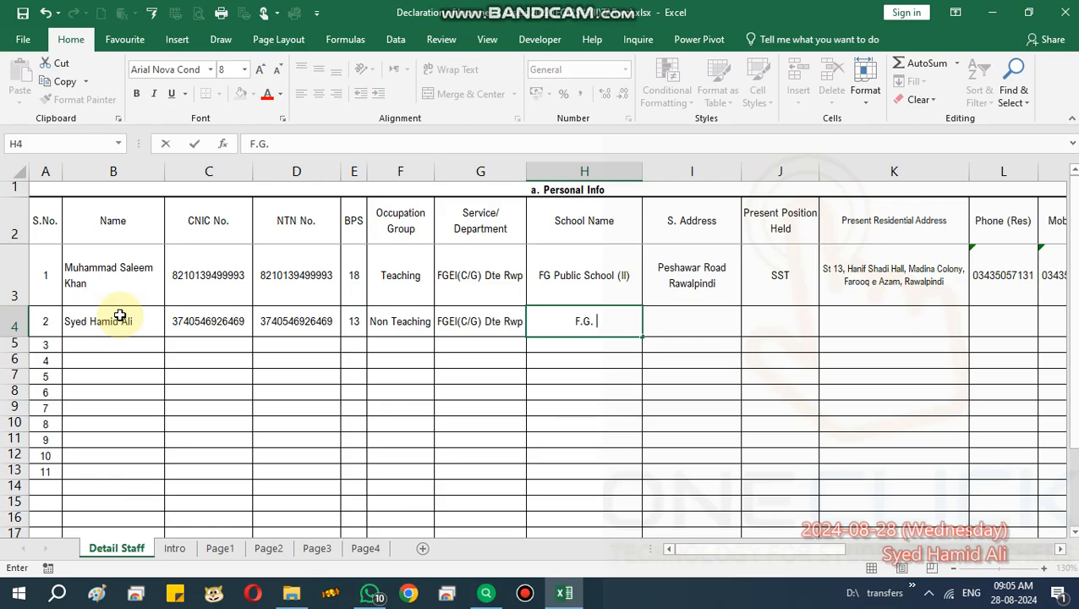
text(Public Sc)
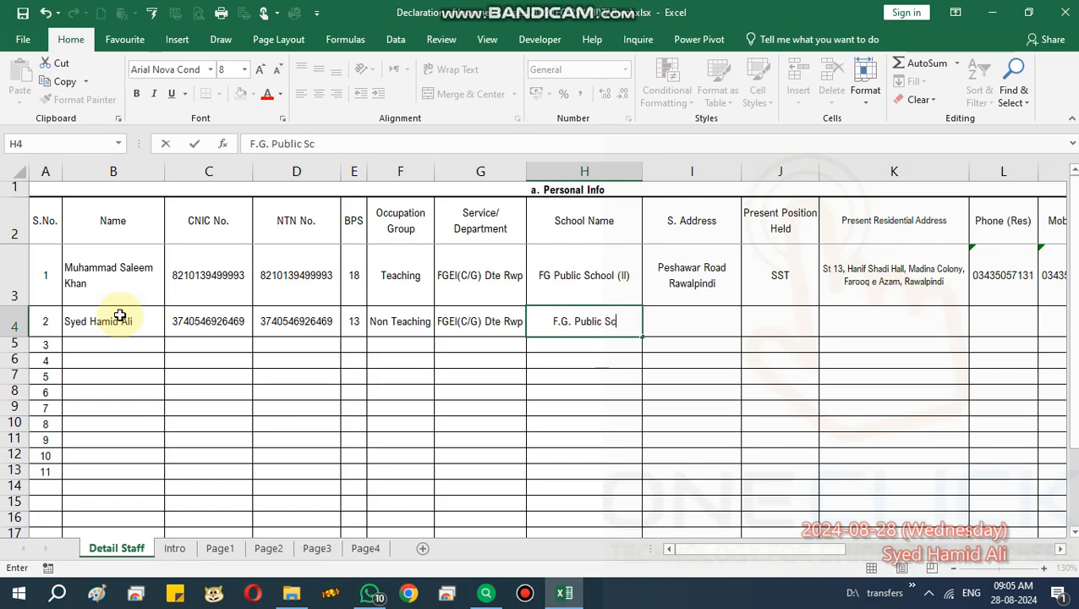
text(hool No.3)
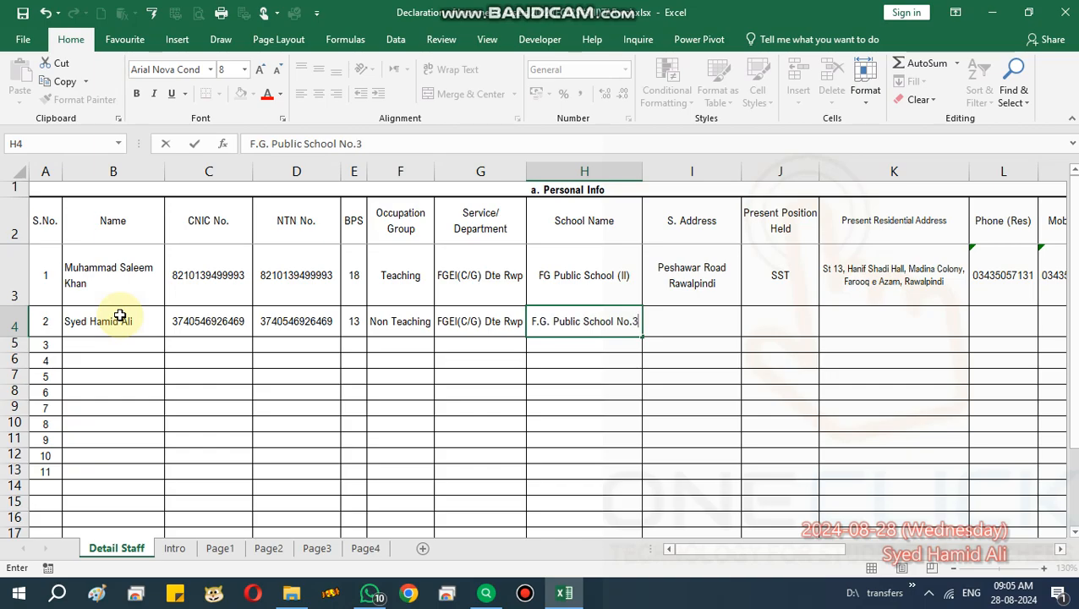
key(Tab)
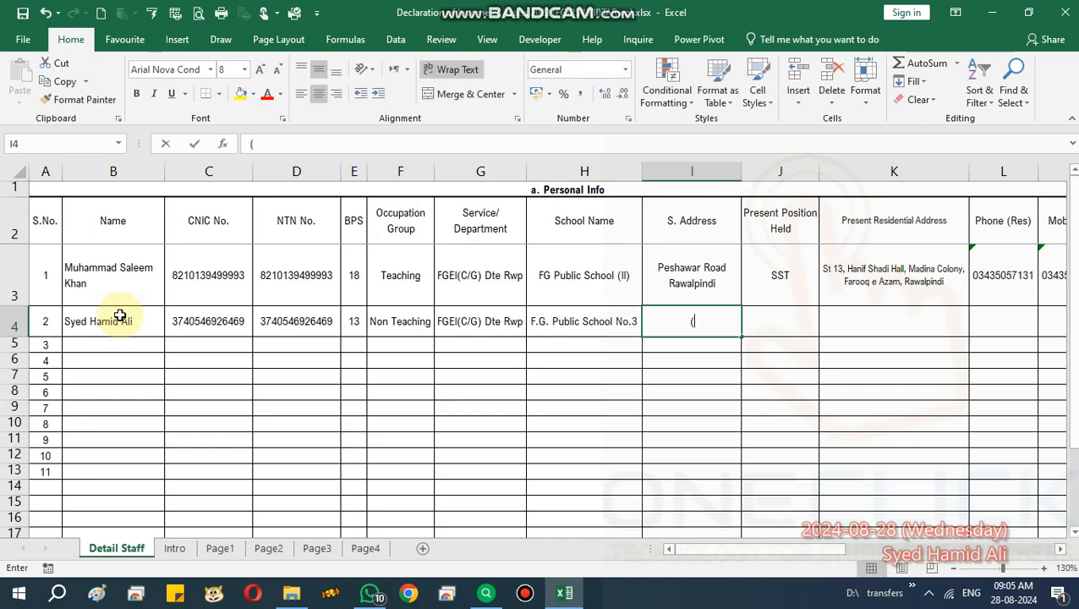
text((2nd Shift)
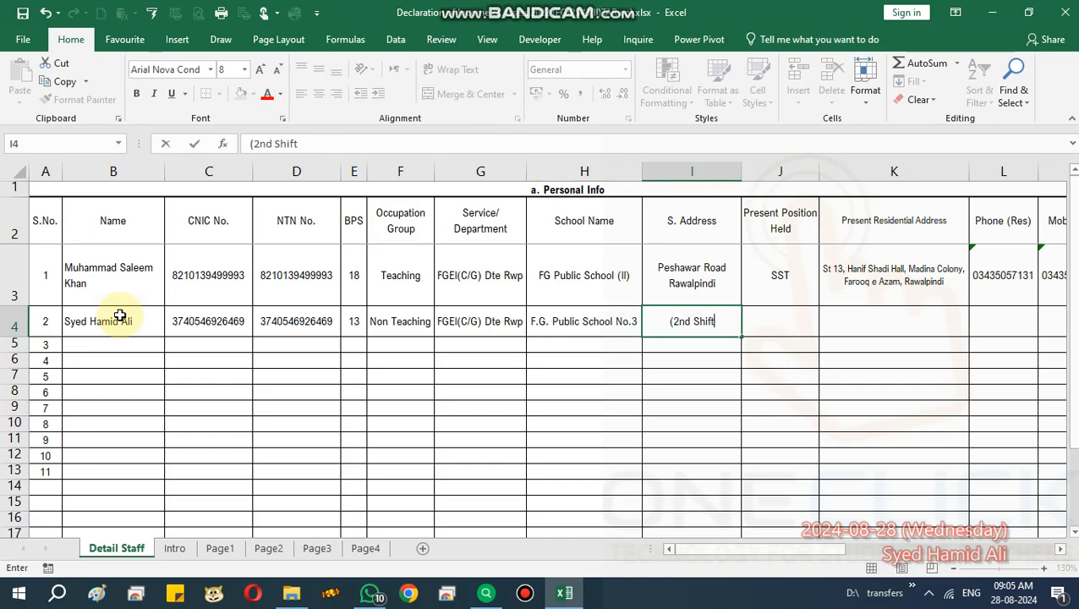
text() Tariqabad Rawalpindi)
key(Tab)
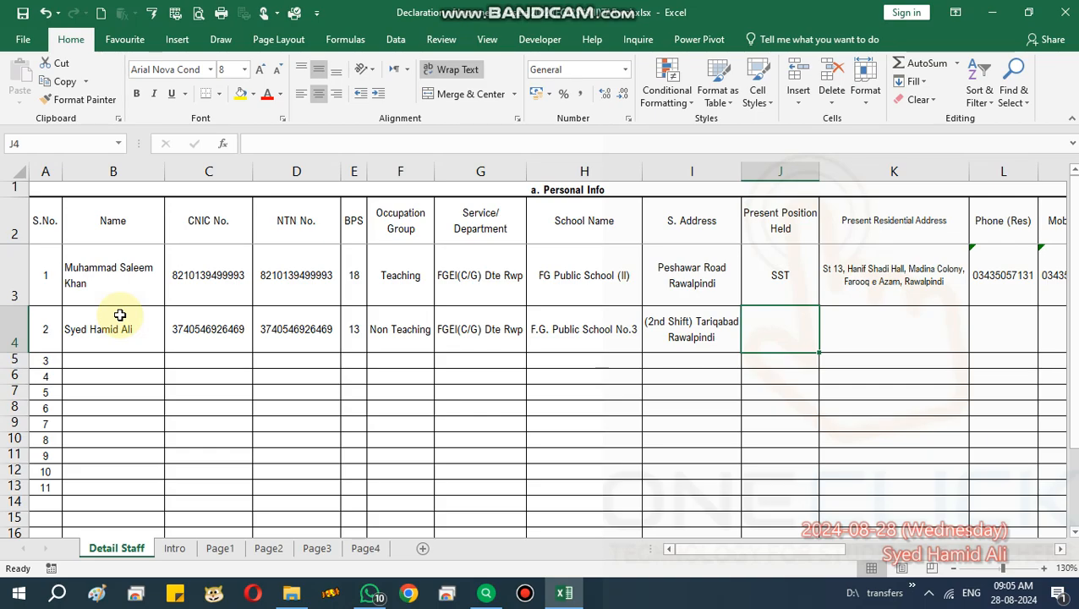
Enter position UDC and the staff member's residential address in row 4.
text(UDC)
key(Tab)
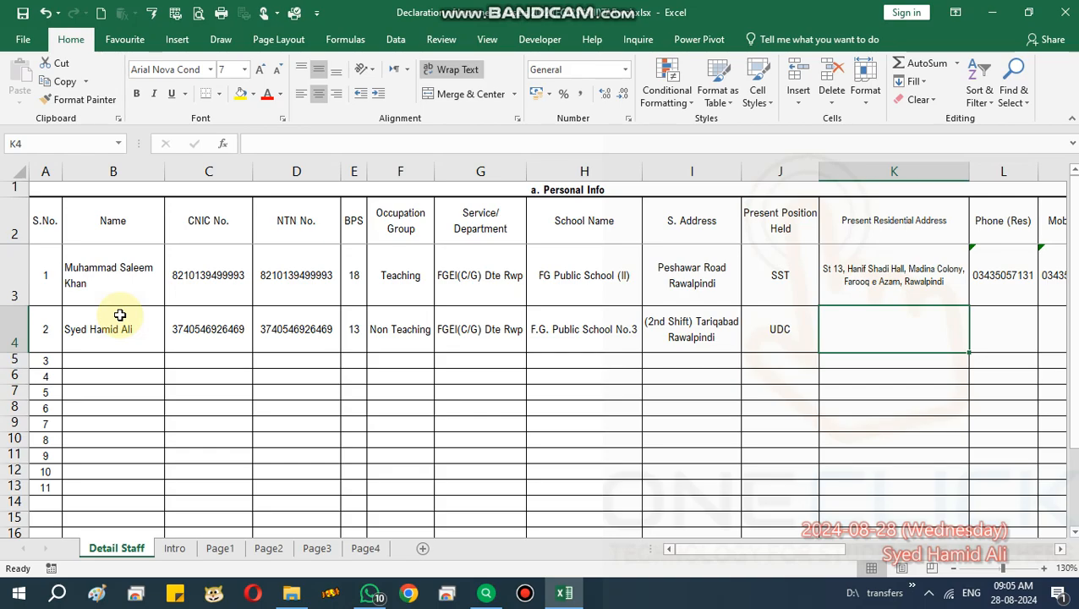
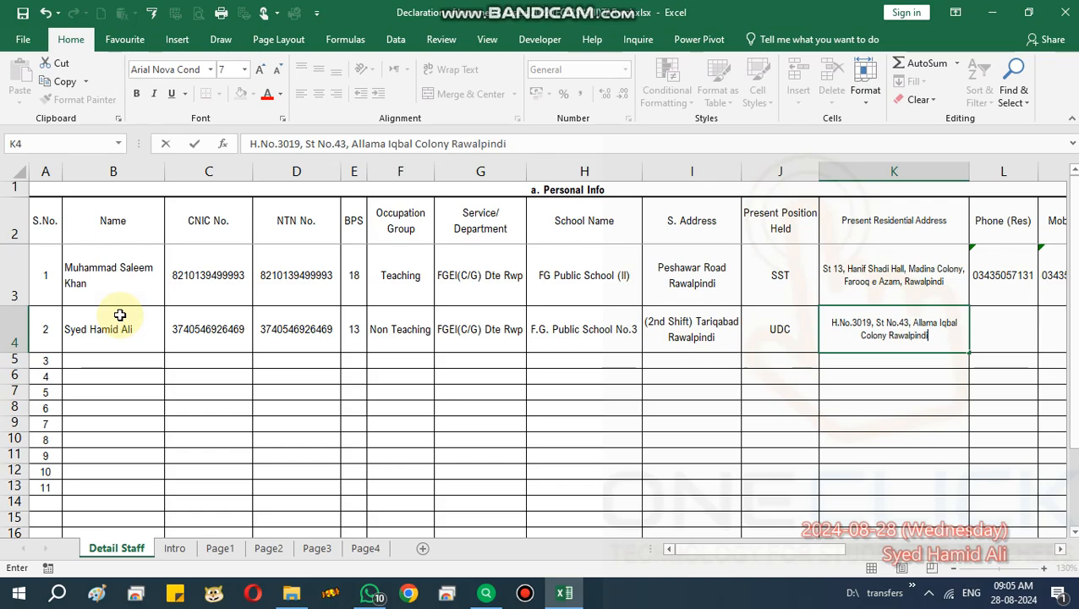
key(Tab)
Enter the phone number and paste the same number as the mobile number.
scroll(120, 314, right, 2)
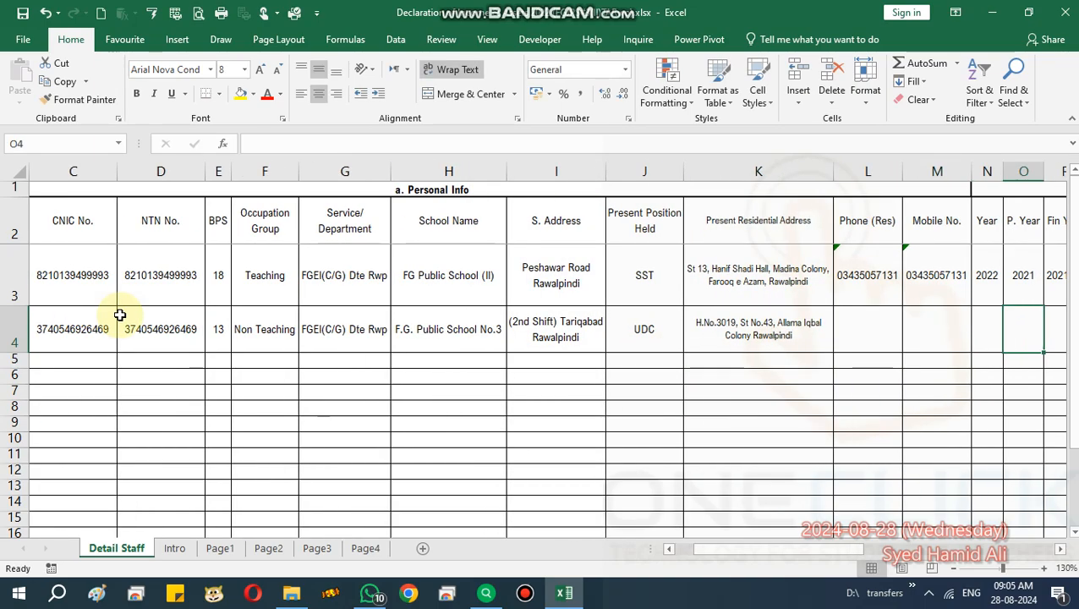
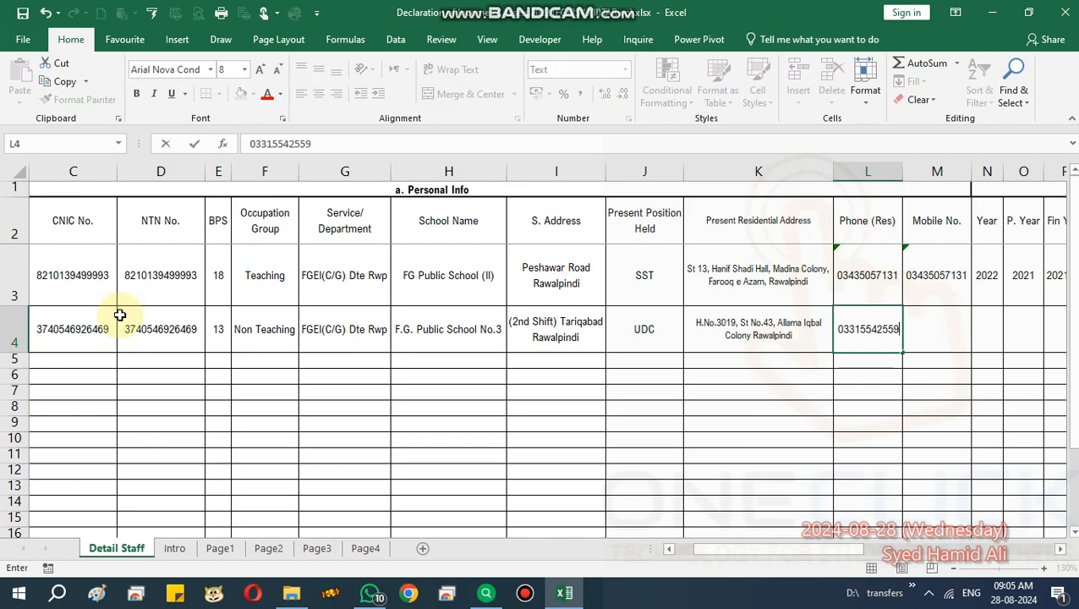
key(Tab)
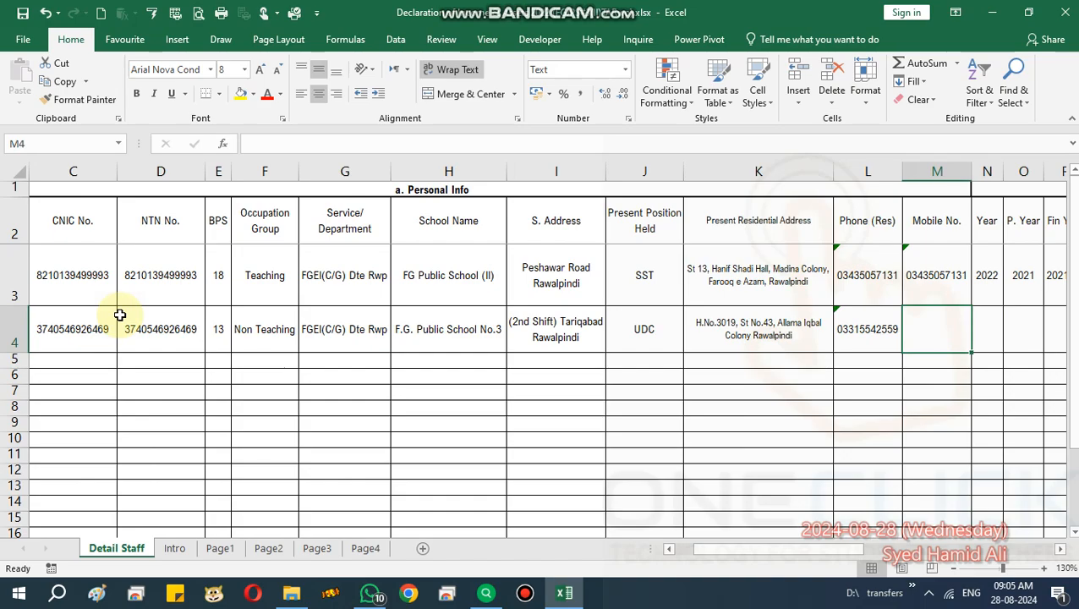
key(ctrl+v)
key(Tab)
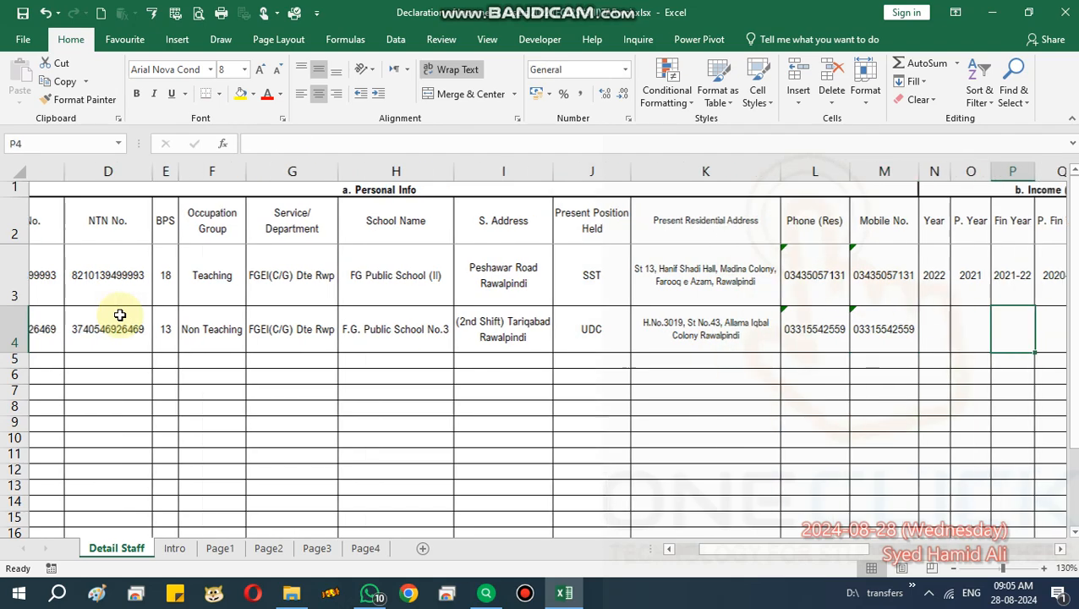
Enter Year 2024, P. Year 2023, Fin Year 2023-24 and P. Fin Year 2022-23 in row 4.
text(2023)
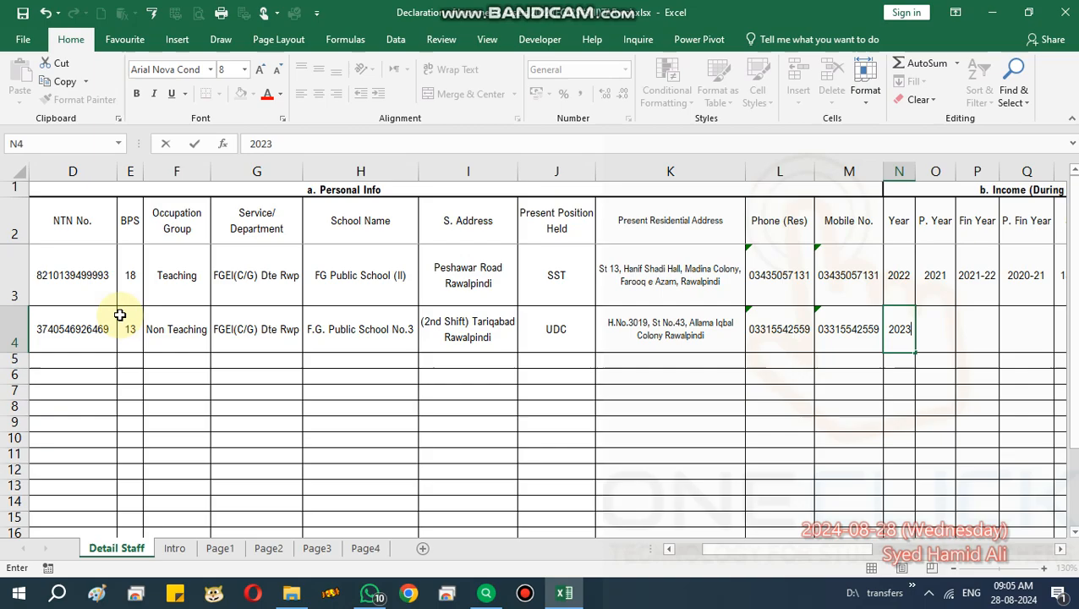
key(BackSpace)
text(4)
key(Tab)
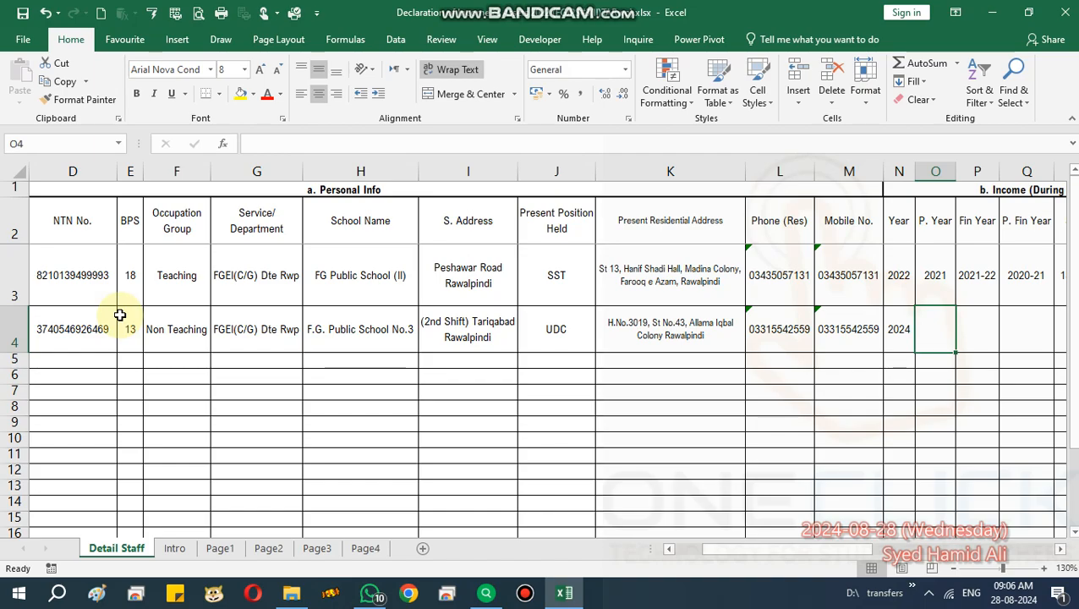
text(2023)
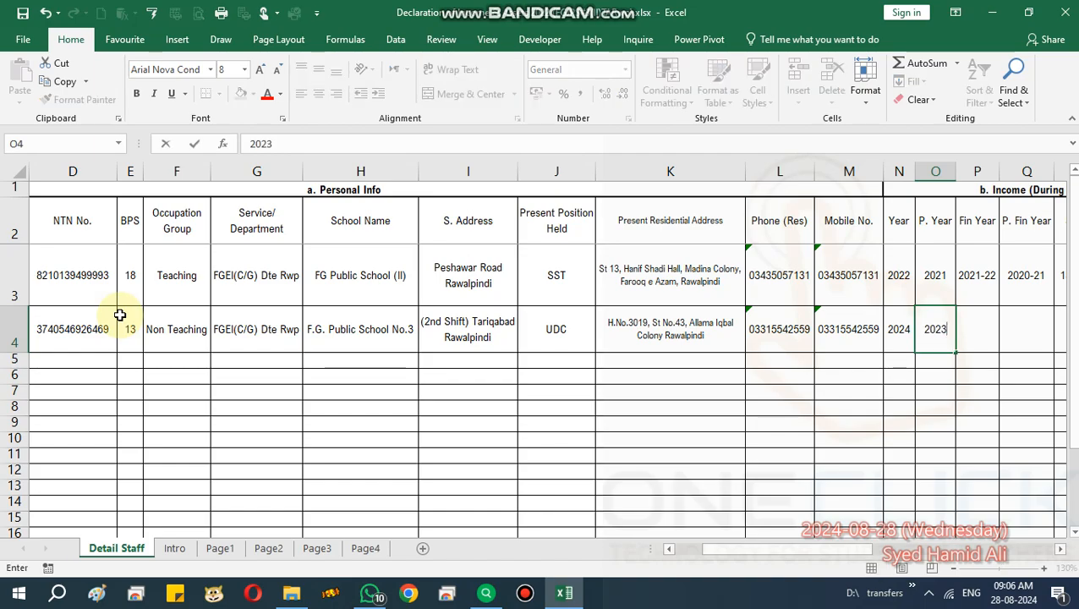
key(Tab)
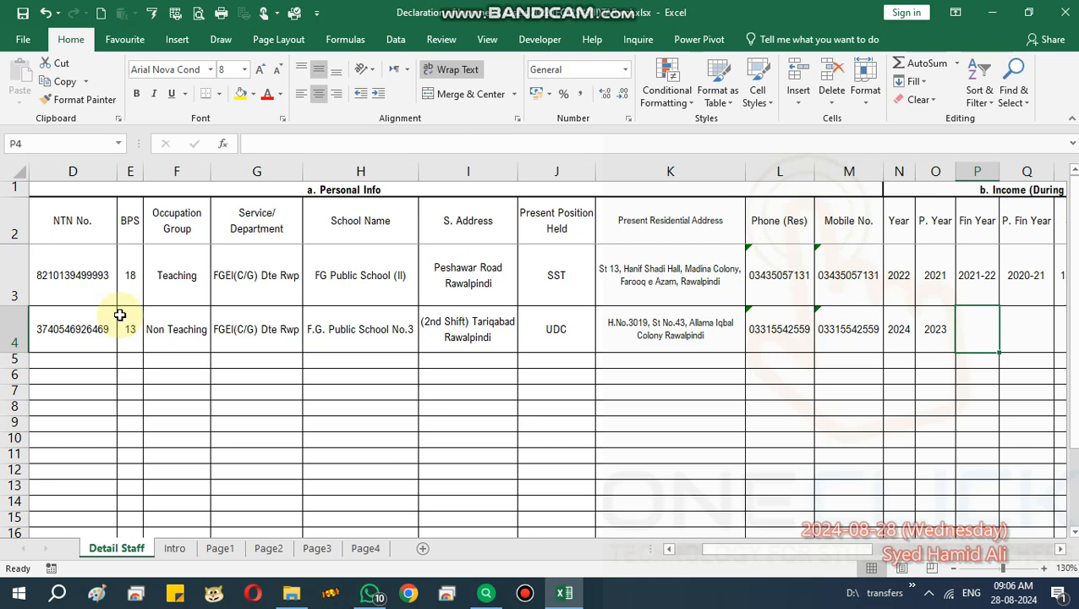
text(2023-24)
key(Tab)
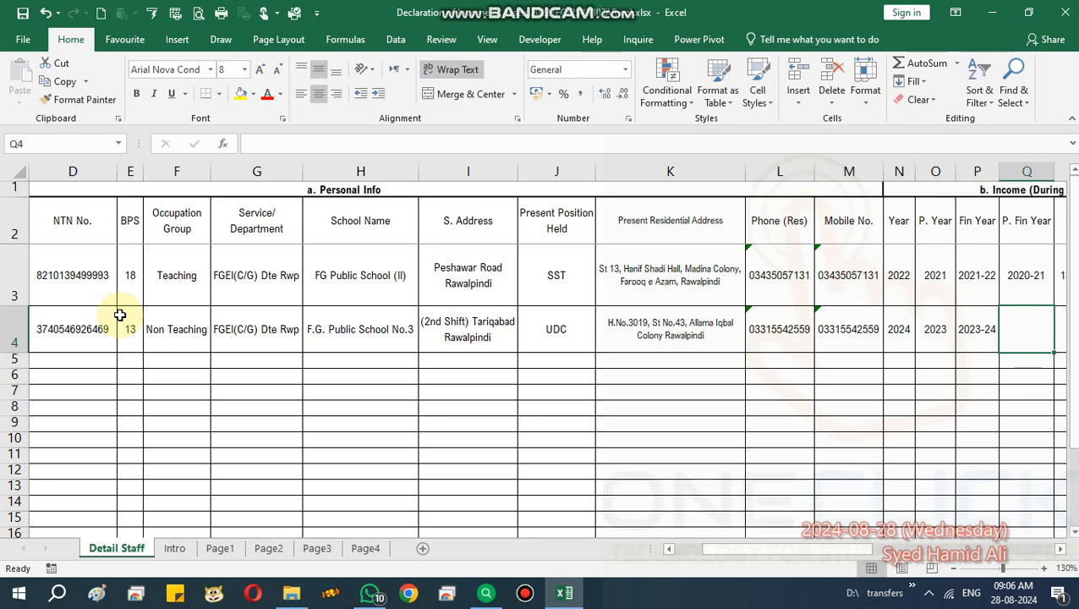
text(202)
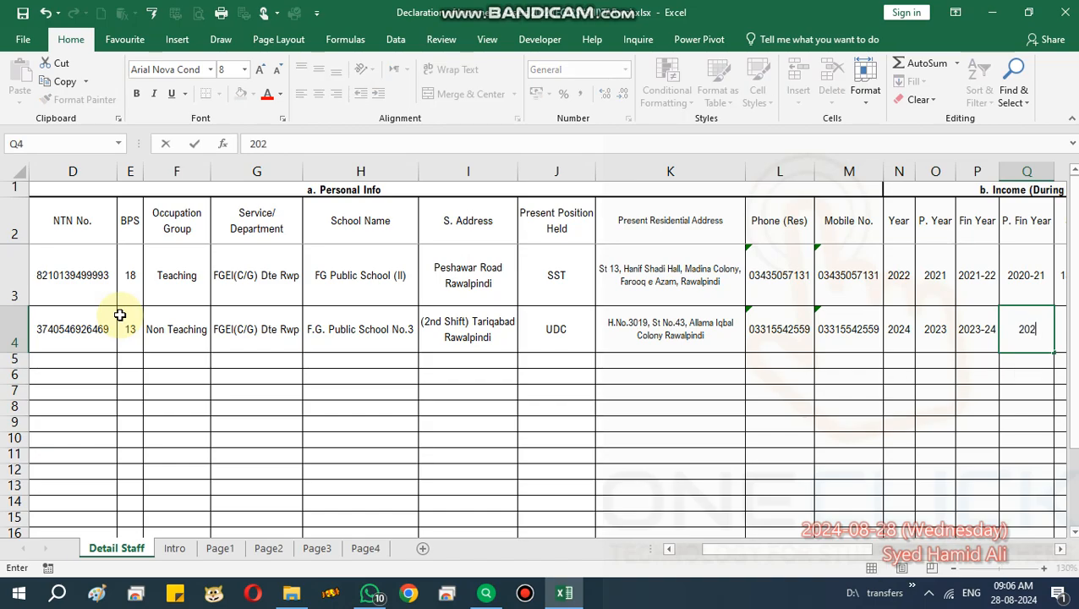
text(2-23)
key(Tab)
Re-enter 2023 as the previous year, discard an accidental edit, and move to row 4's Salary cell.
key(Left)
key(Left)
key(Left)
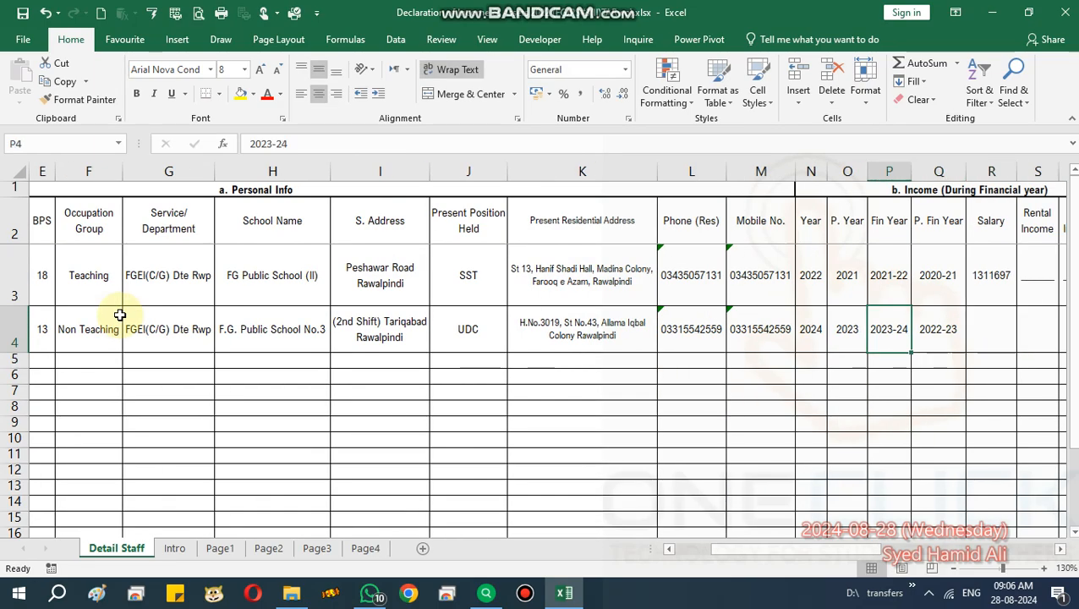
text(2023)
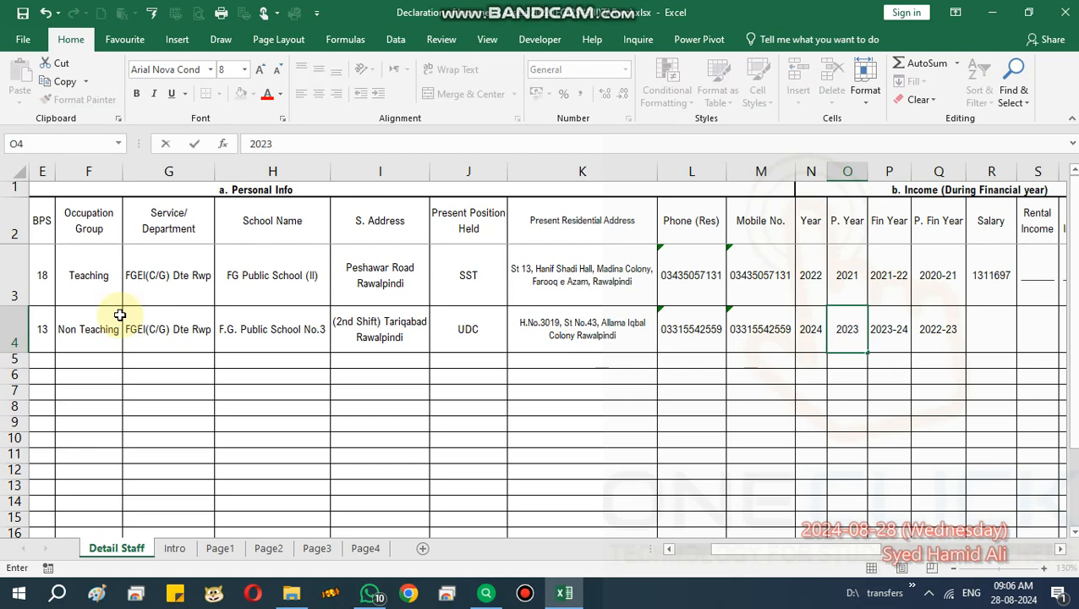
key(Left)
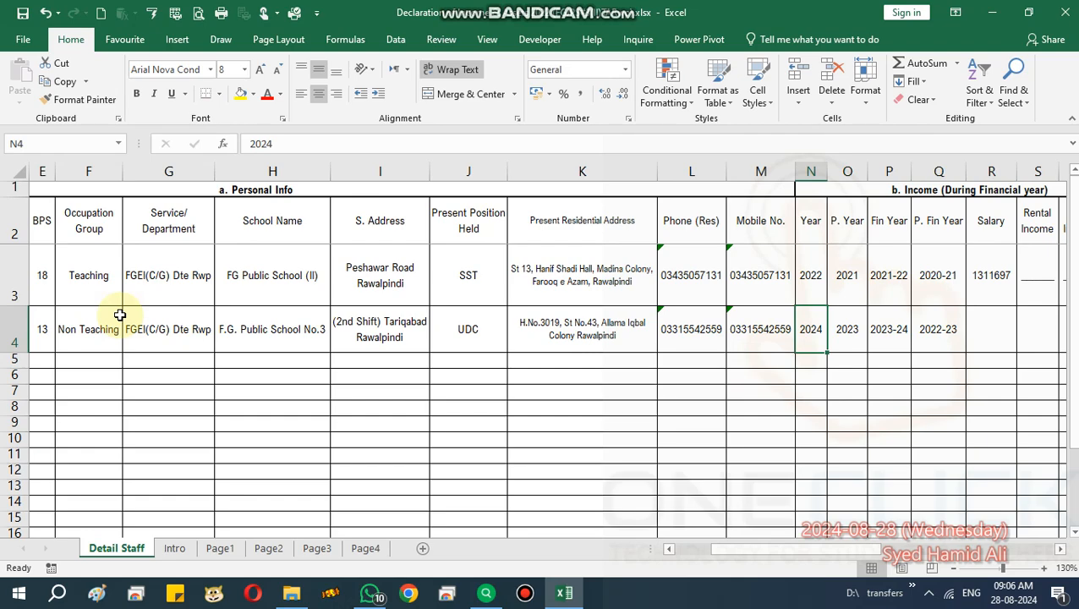
text(20)
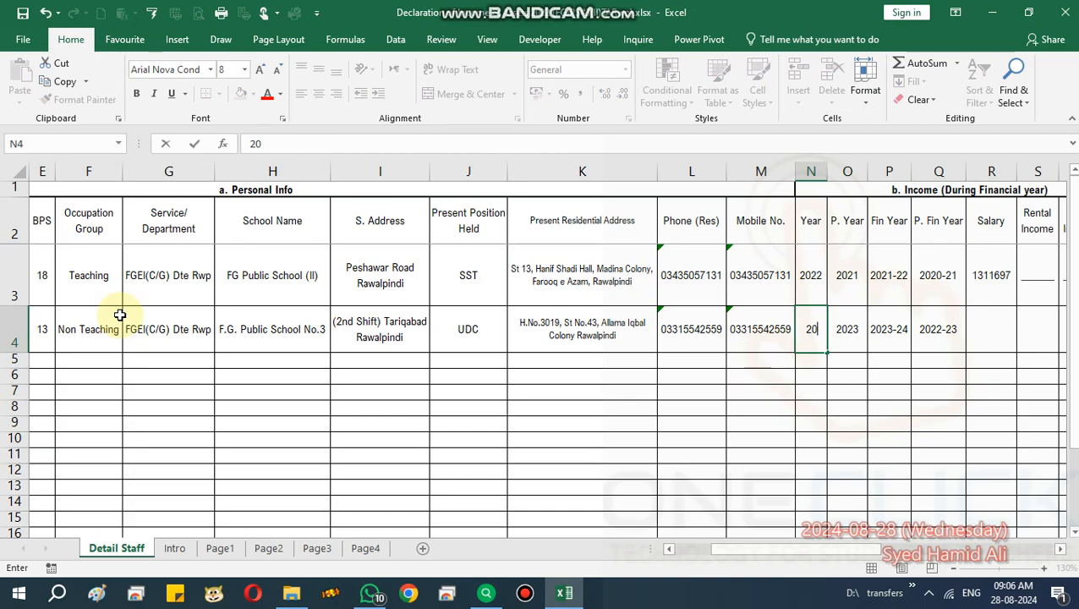
key(Escape)
key(Right)
key(Right)
key(Right)
key(Right)
key(Right)
key(Right)
key(Left)
key(Left)
key(Right)
key(Left)
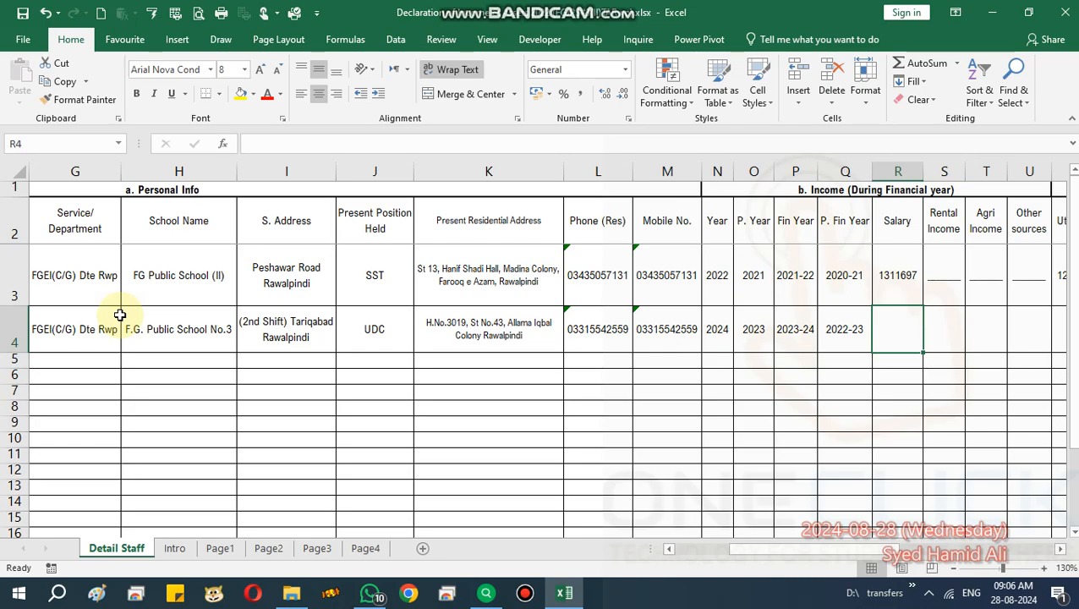
Enter 354943 in row 4's Salary cell R4.
key(Right)
key(Right)
key(Left)
key(Left)
text(3)
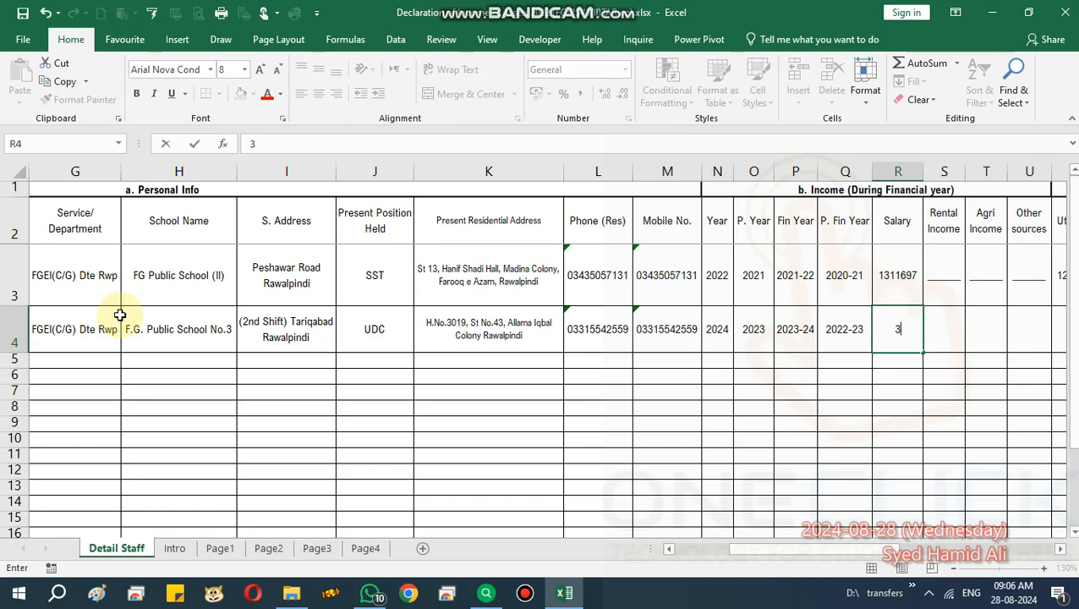
text(54943)
key(Tab)
key(Tab)
key(Tab)
key(Tab)
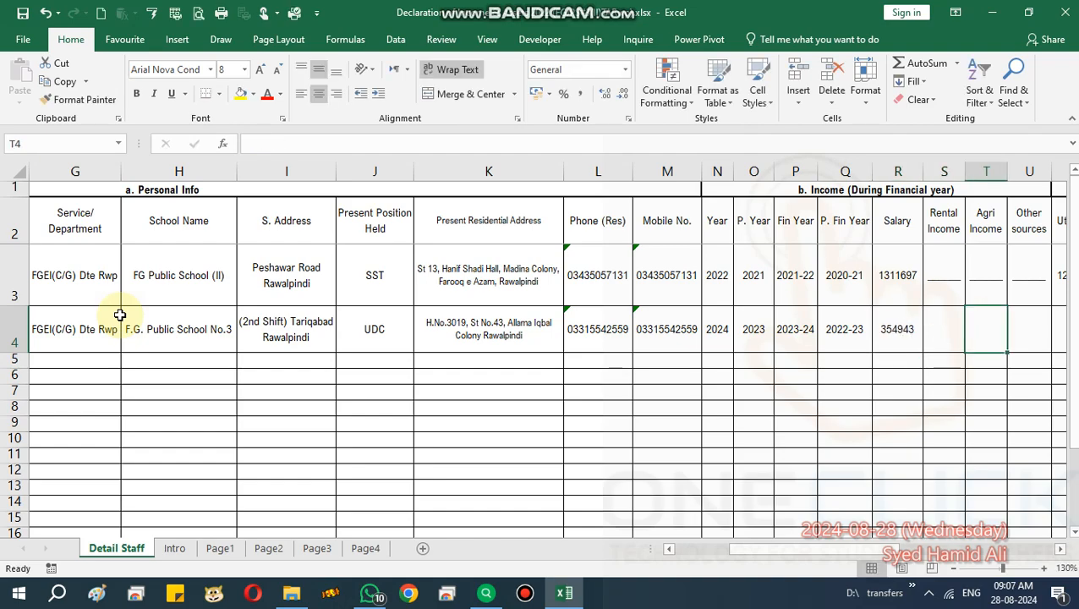
key(Left)
key(Left)
key(Left)
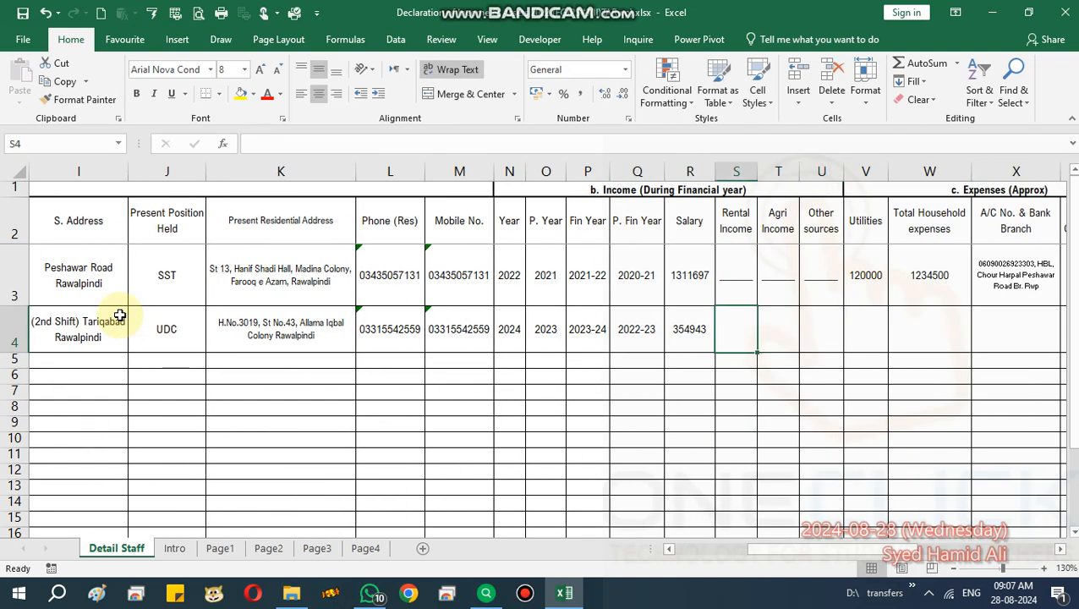
Fill down row 3's blank-line placeholders into row 4's Rental, Agri and Other sources income cells.
key(Up)
key(Down)
key(Up)
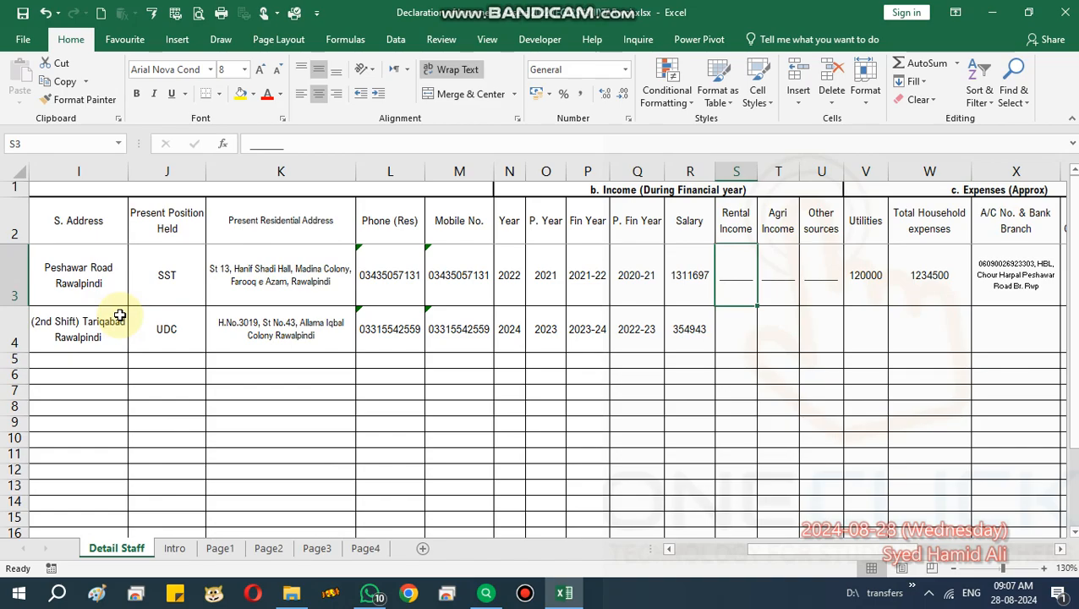
key(Down)
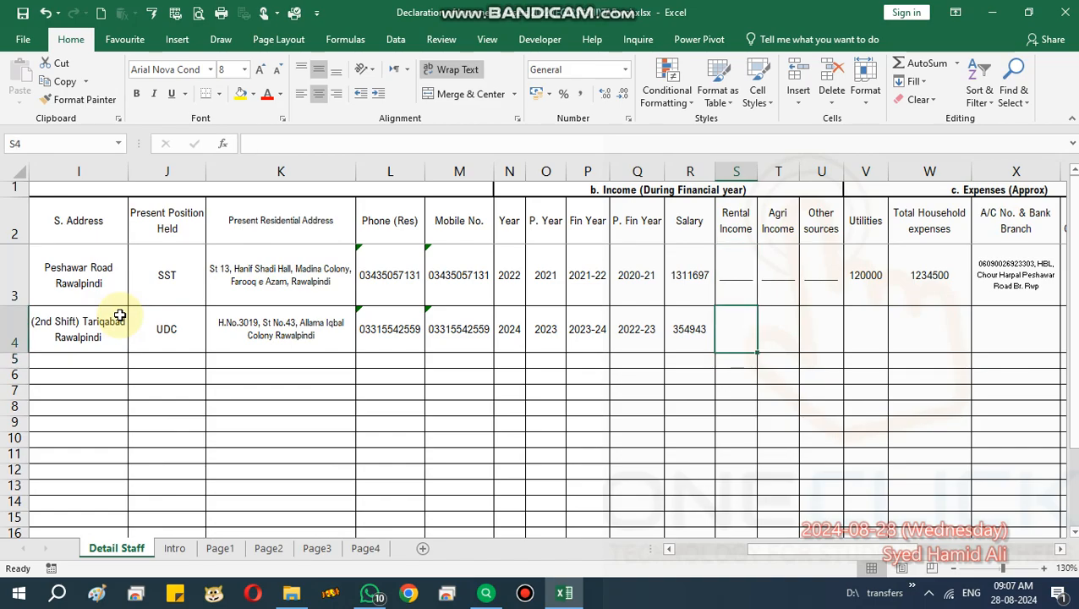
key(ctrl+d)
key(Right)
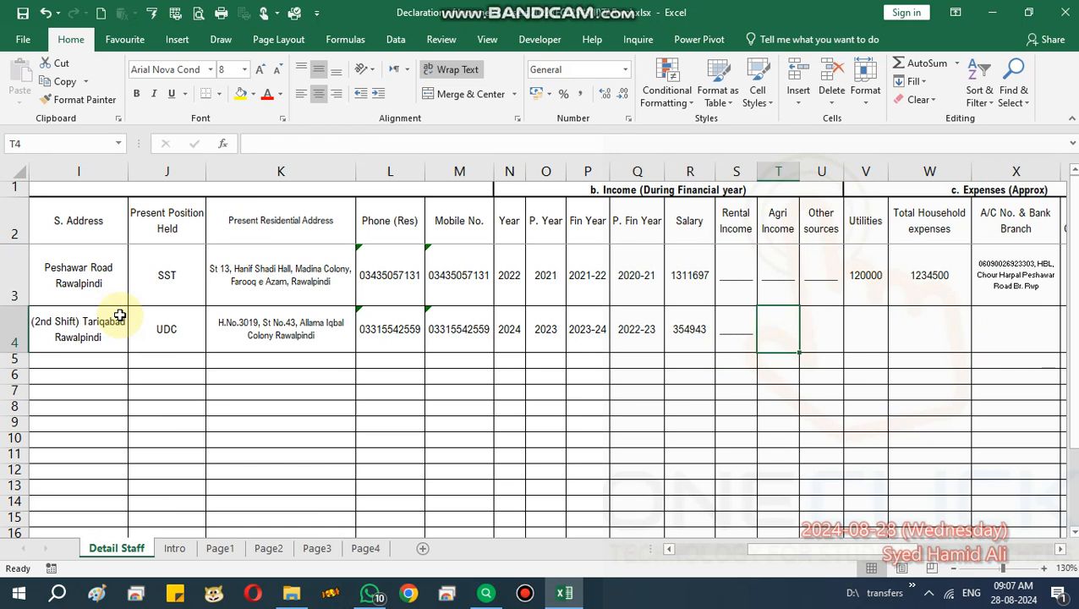
key(ctrl+d)
key(Right)
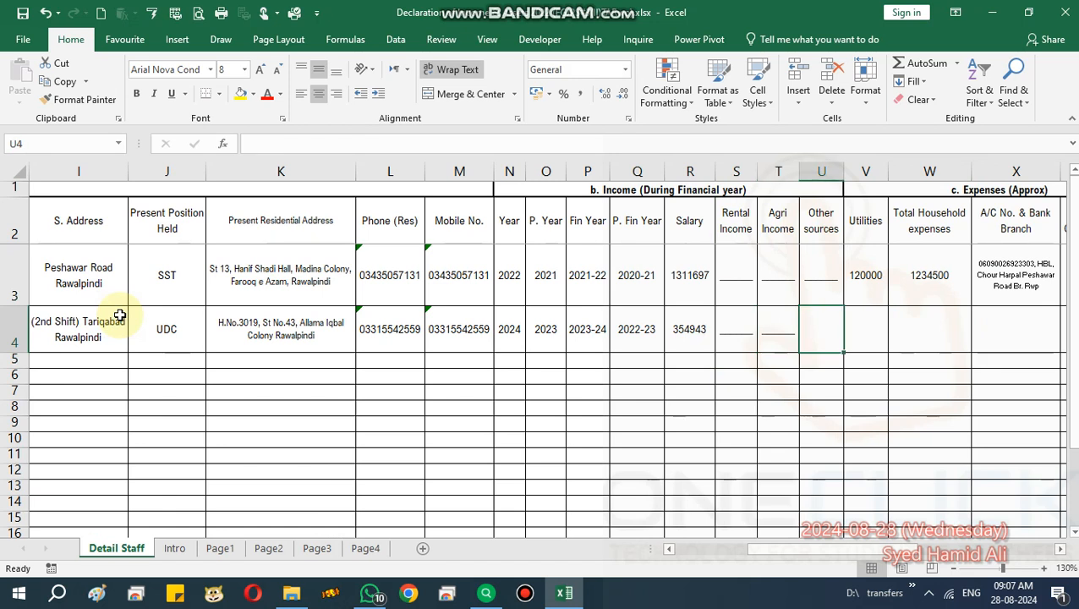
key(ctrl+d)
key(Right)
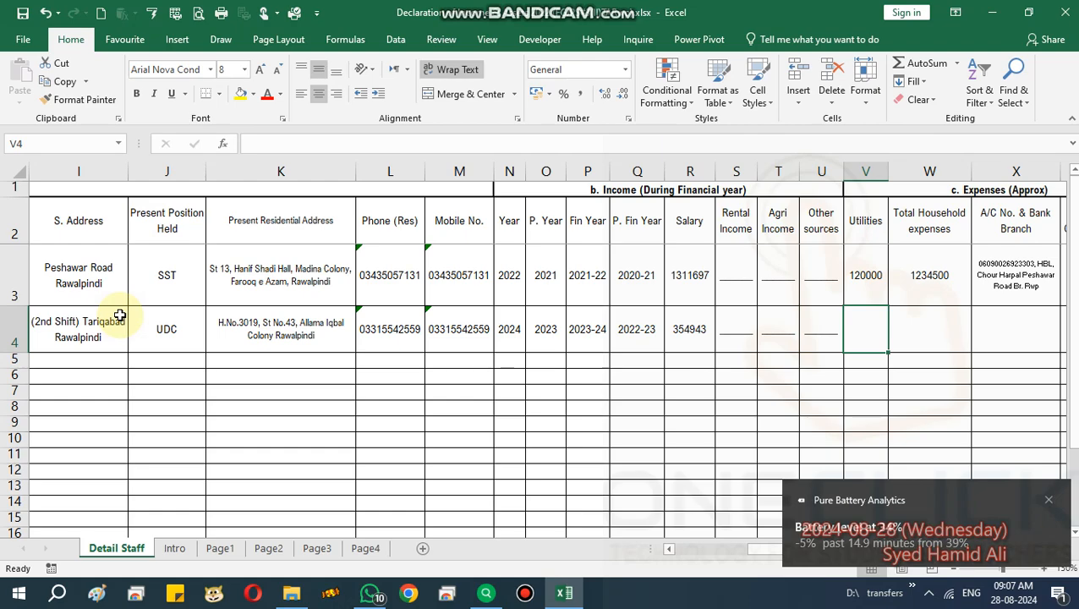
Enter Utilities 242456 and Total Household expenses 3543253 in row 4.
text(242456)
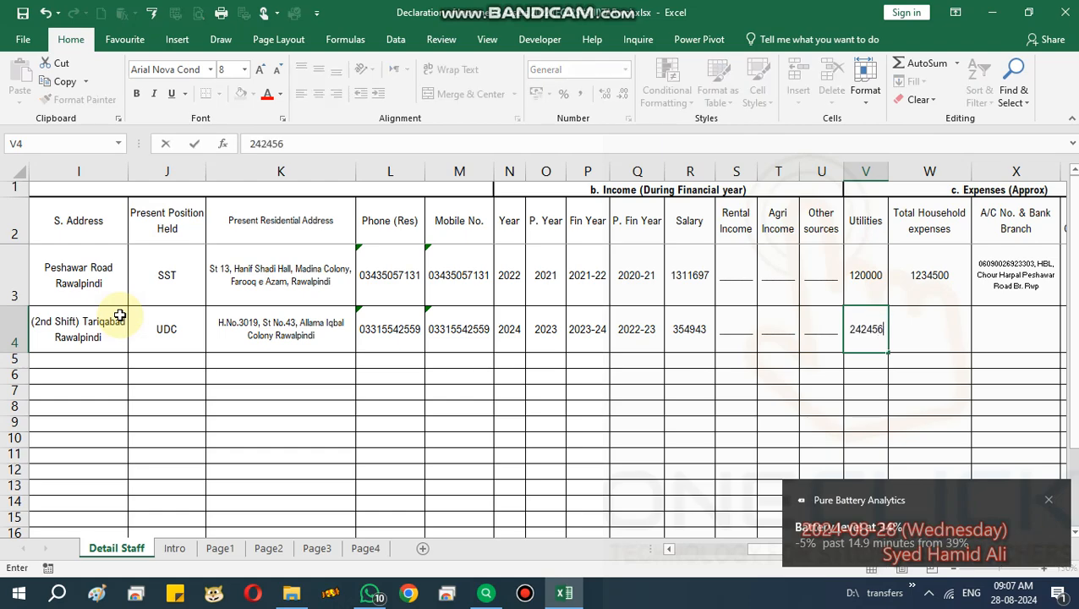
key(Tab)
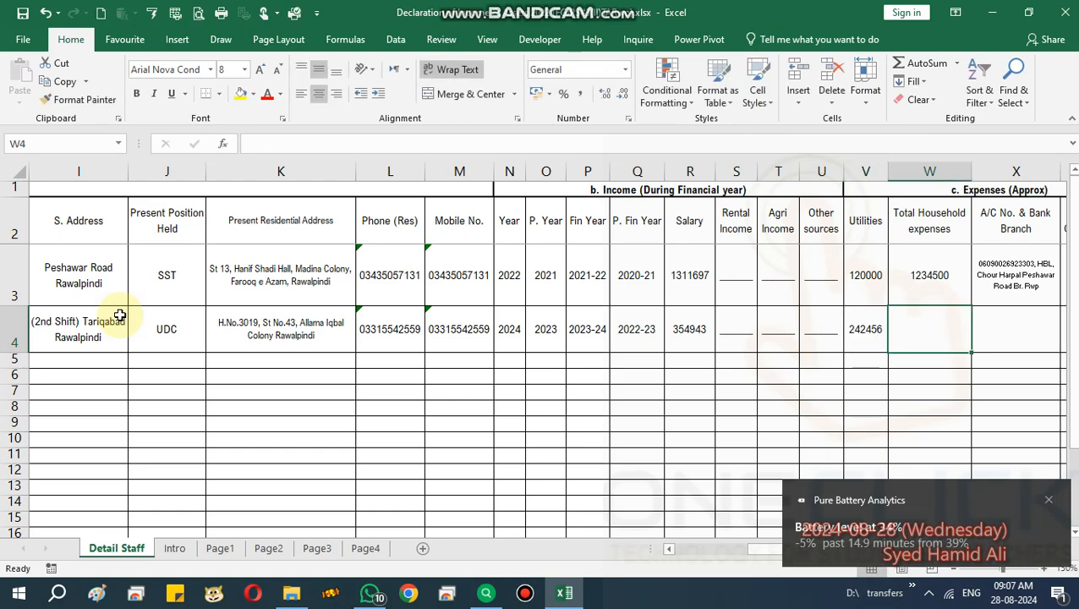
key(Up)
key(Up)
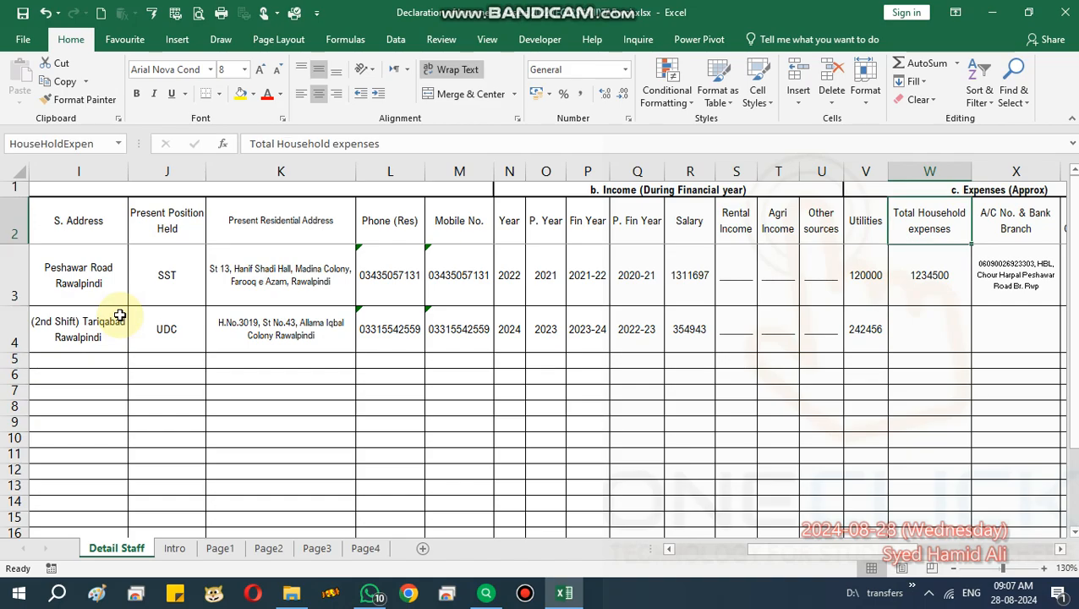
key(Down)
key(Down)
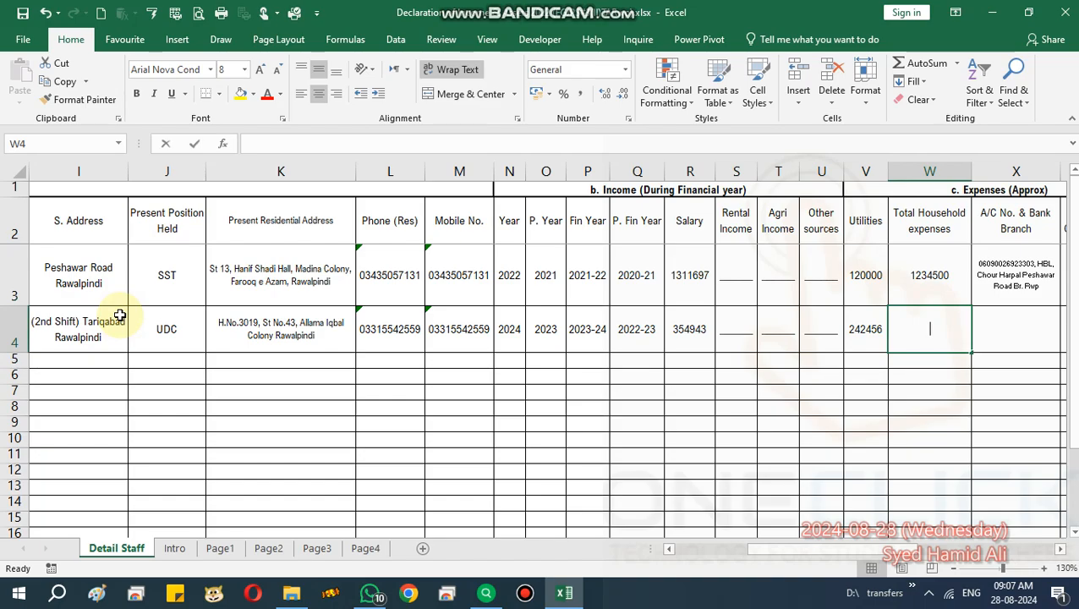
text(3543253)
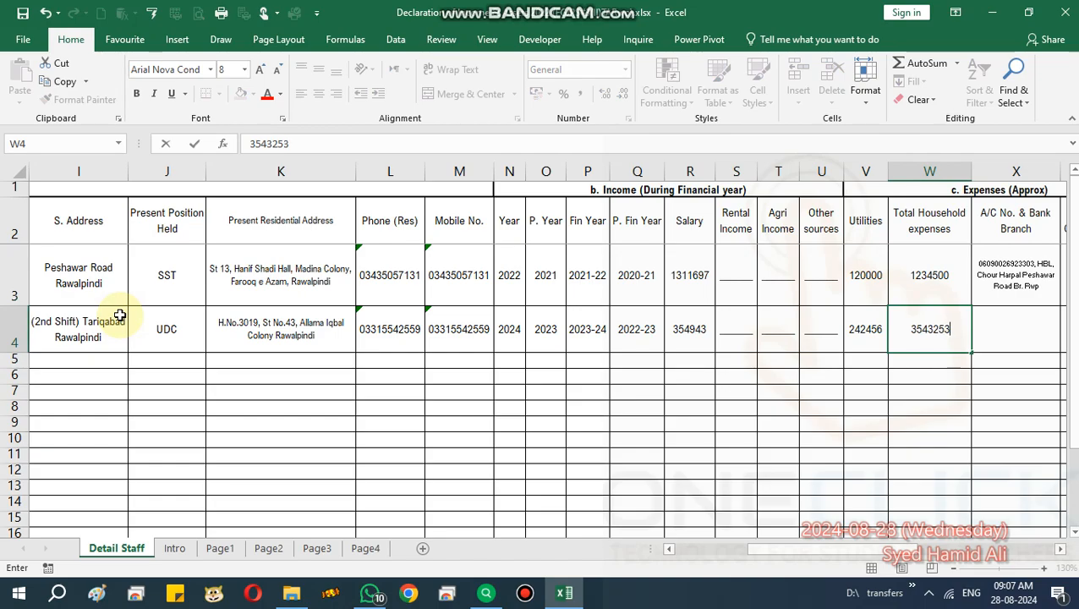
key(Tab)
key(Tab)
key(Tab)
key(Tab)
key(Tab)
key(Tab)
key(Tab)
key(Tab)
key(Tab)
Type the staff member's bank account number followed by ', NBP' in the A/C No. & Bank Branch cell.
key(Left)
key(Left)
key(Left)
key(Left)
key(Left)
key(Left)
key(Left)
key(Left)
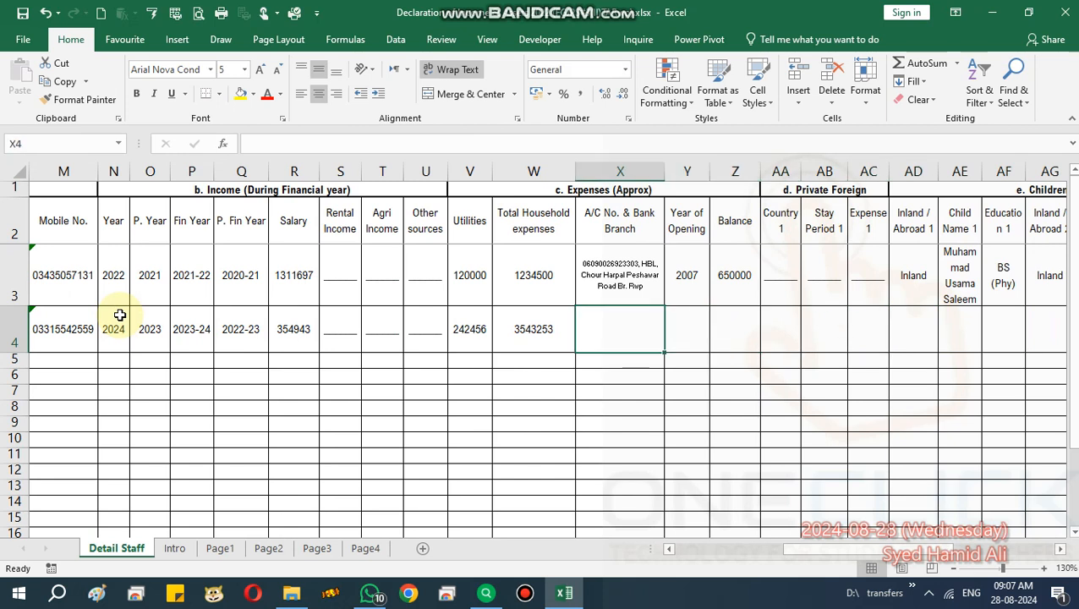
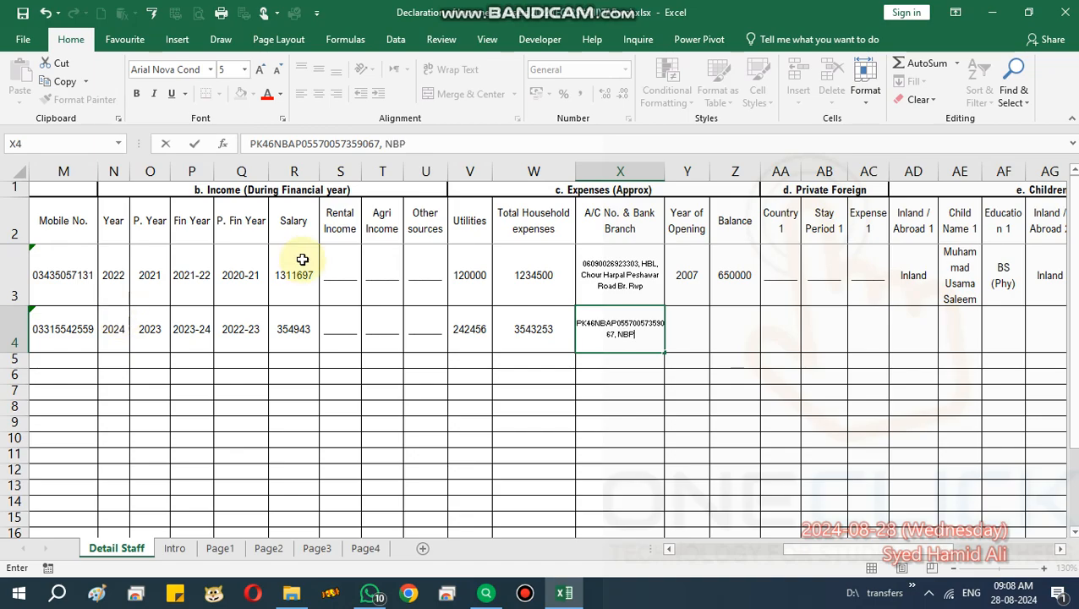
Append ', PAF Chaklala Branch Rawalpindi' to row 4's account and bank entry.
click(512, 372)
scroll(633, 329, up, 5)
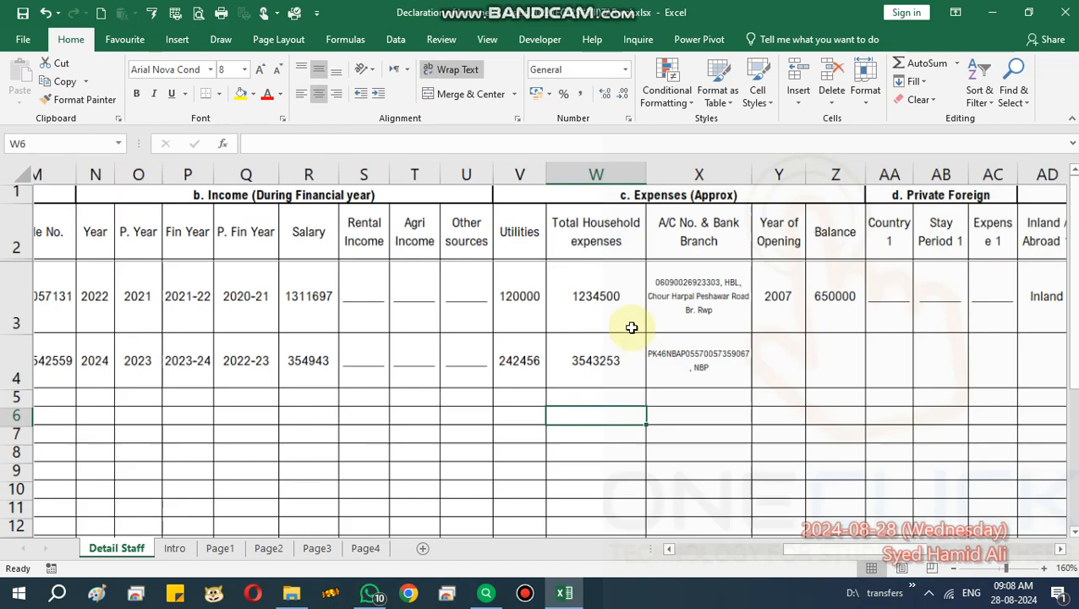
scroll(632, 328, right, 5)
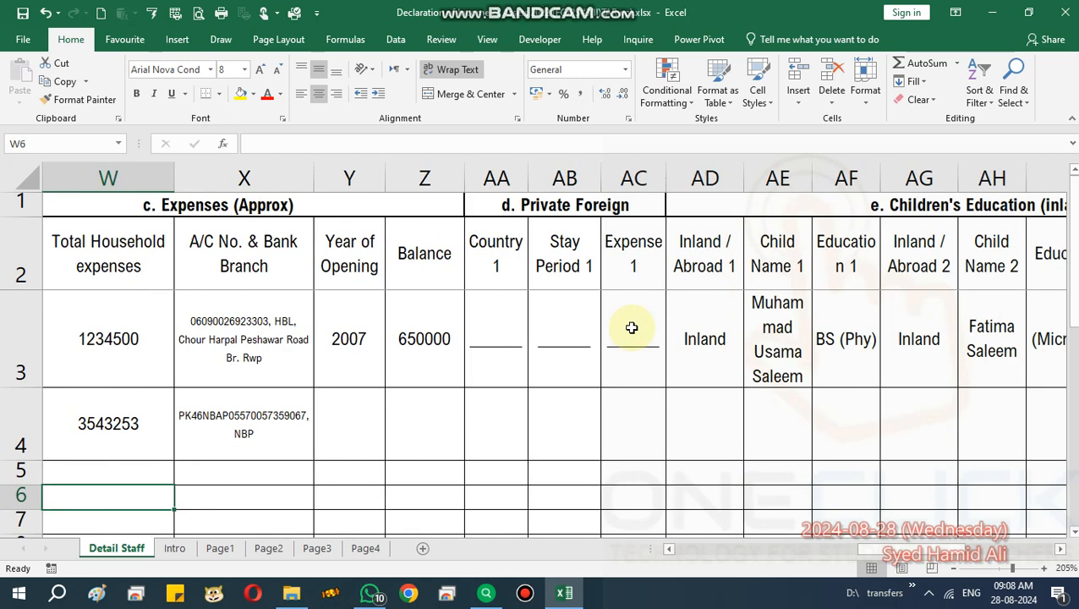
scroll(632, 337, left, 2)
click(483, 436)
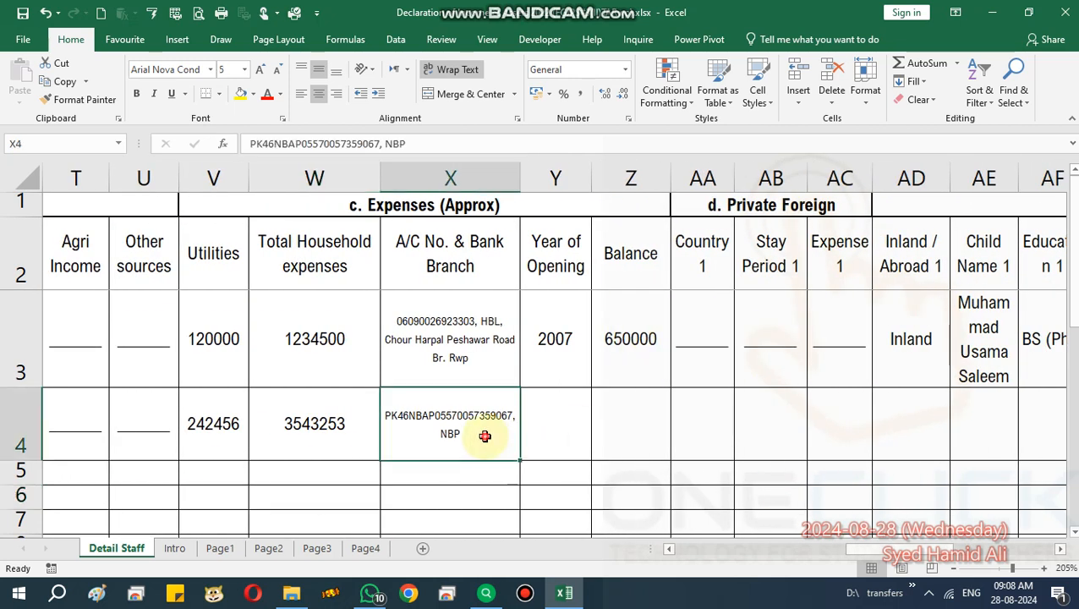
double_click(486, 436)
text(, Shalimar)
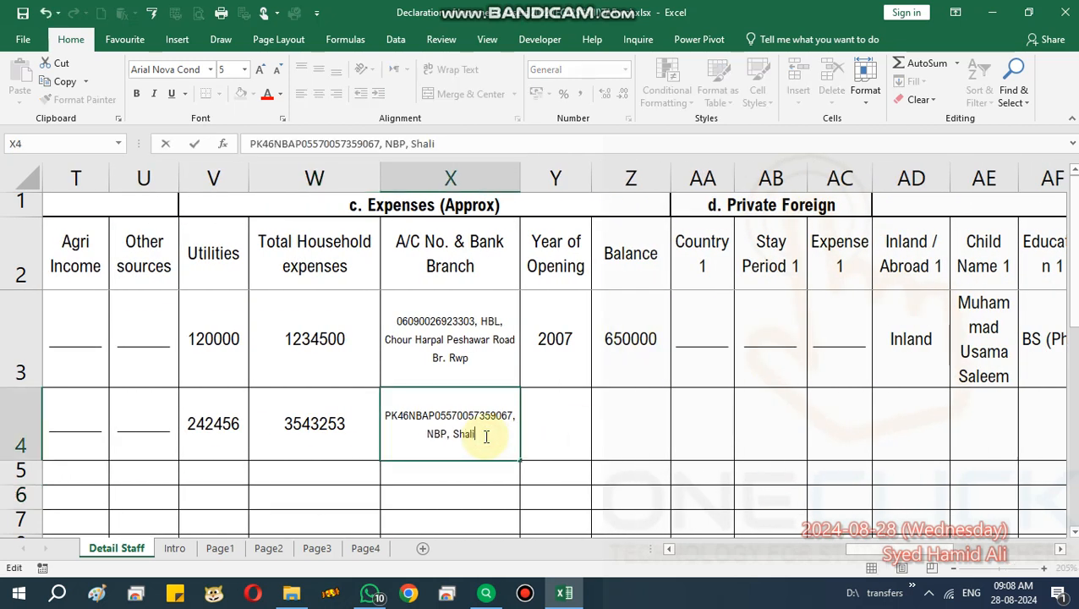
key(BackSpace)
key(BackSpace)
key(BackSpace)
key(BackSpace)
key(BackSpace)
key(BackSpace)
key(BackSpace)
key(BackSpace)
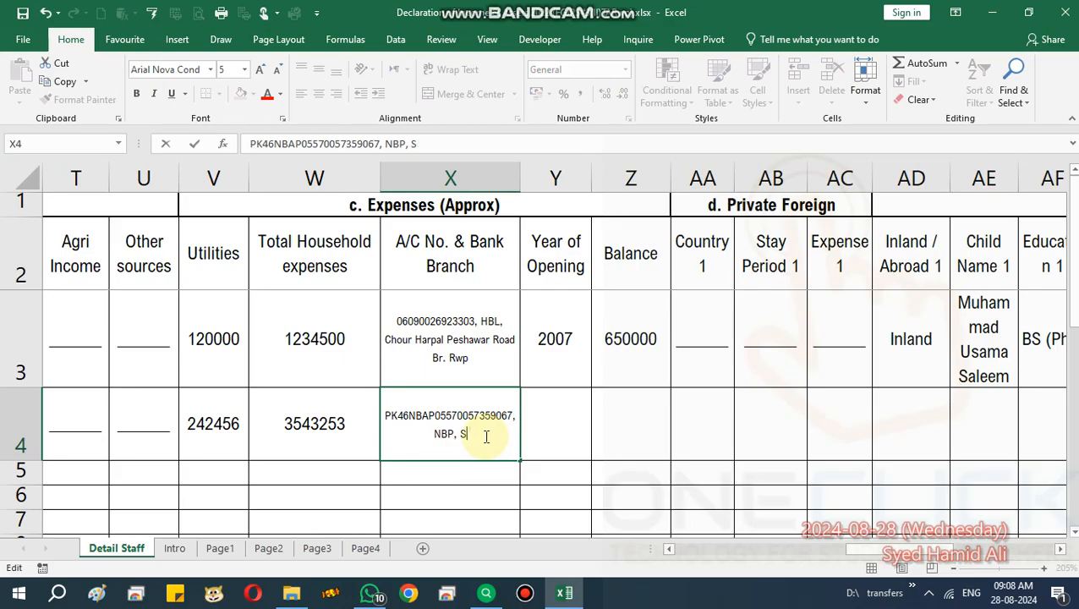
text(Pa)
key(BackSpace)
text(AF Chaklala )
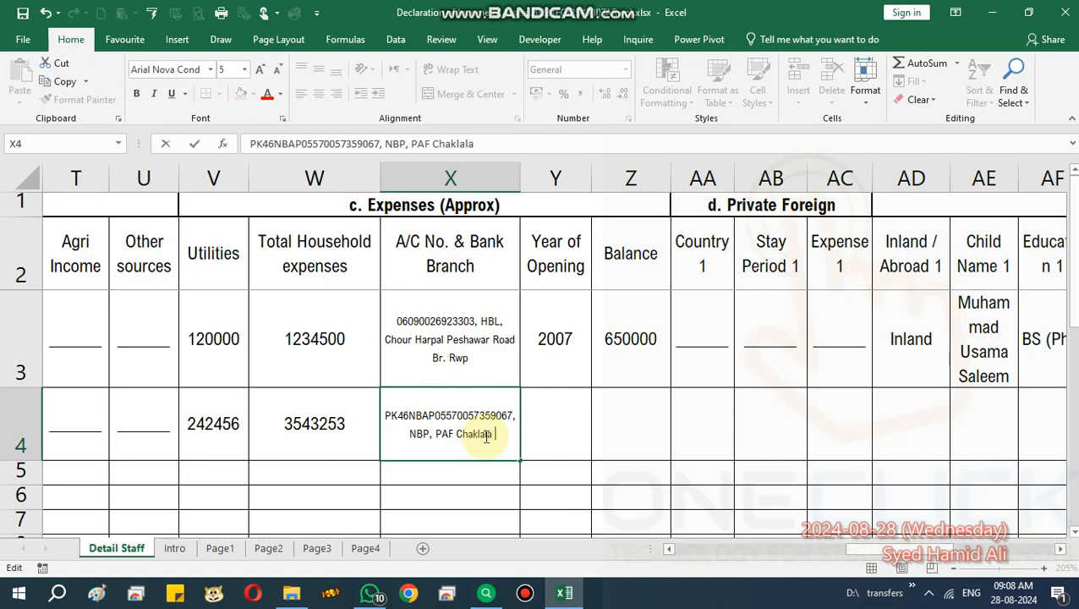
text(Branch Rawalpindi)
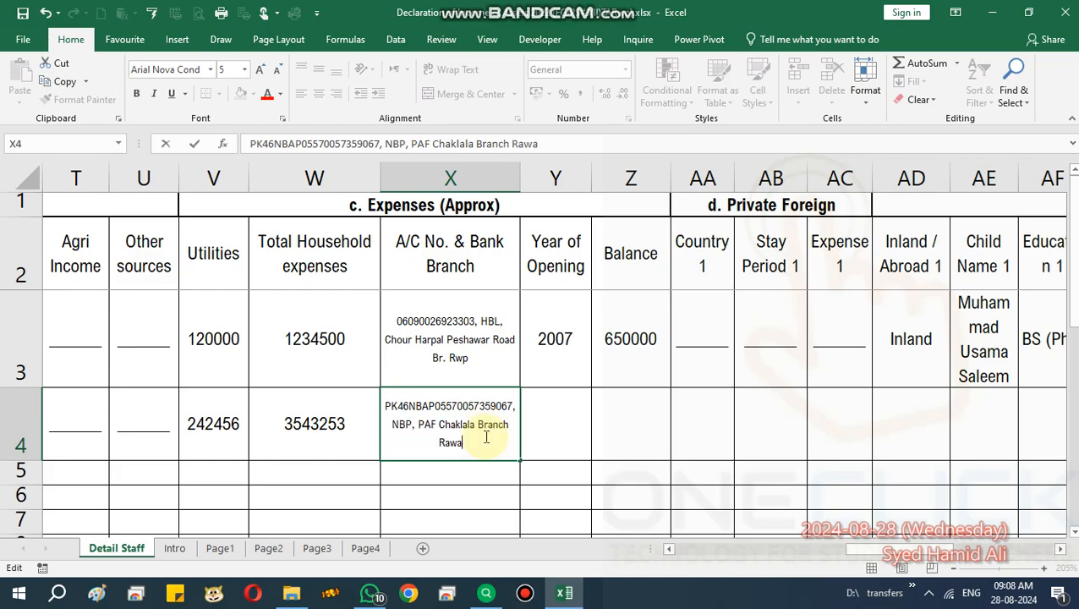
key(Tab)
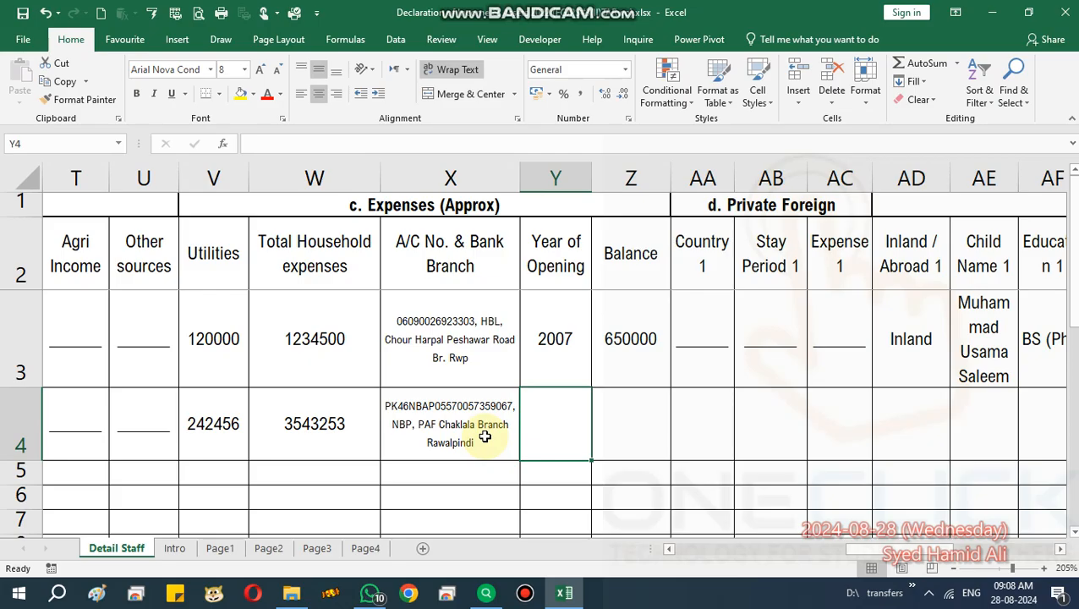
Enter 2010 as the Year of Opening and type balance 35964.
text(2010)
key(Tab)
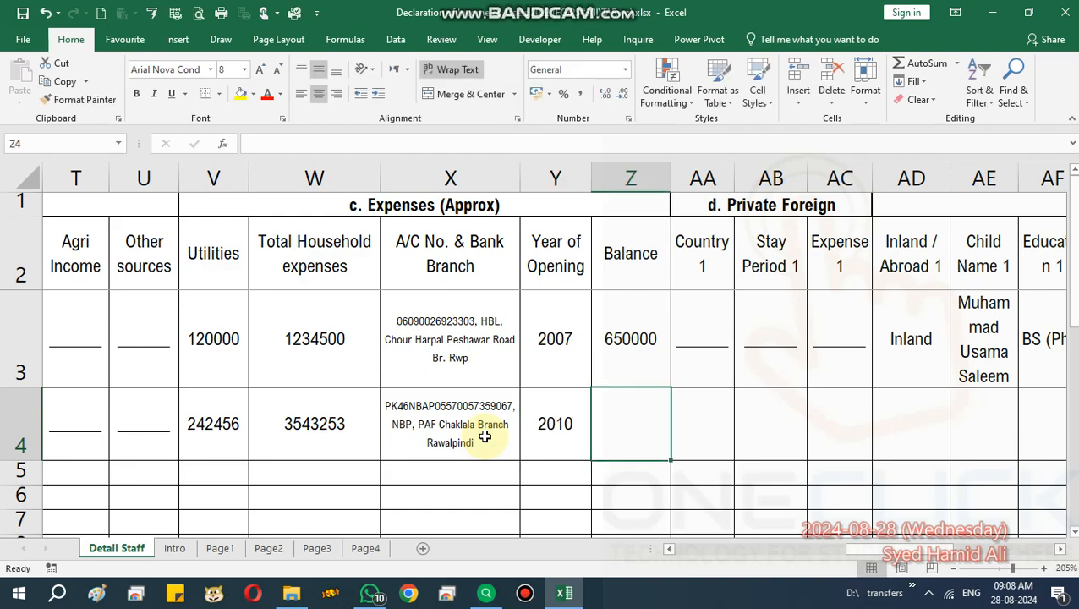
text(359)
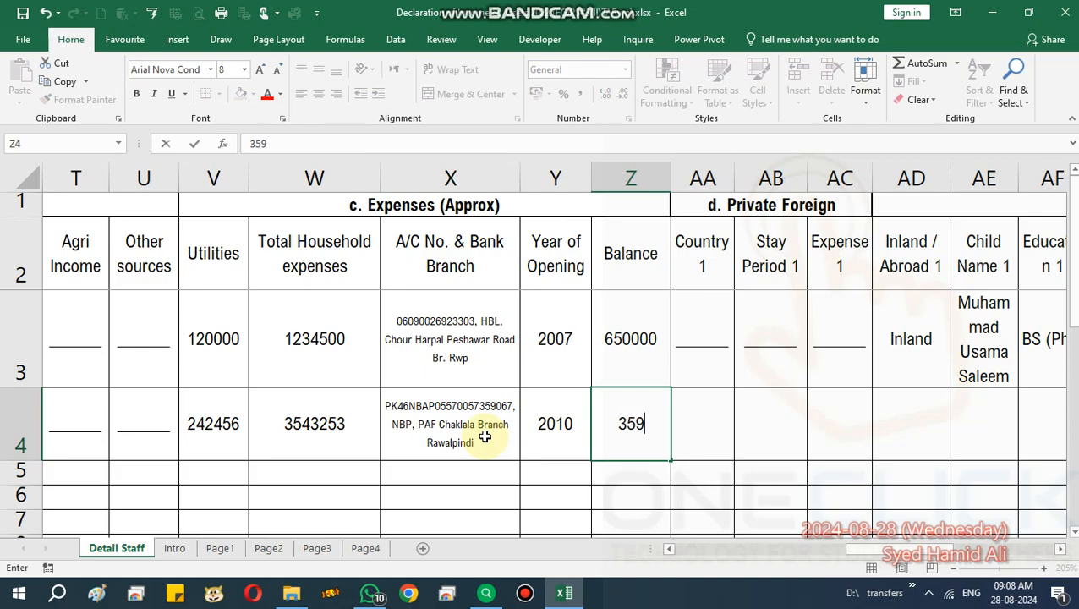
text(64)
Commit balance 35964 and fill down underscore placeholders into Country 1, Stay Period 1 and Expense 1.
key(Tab)
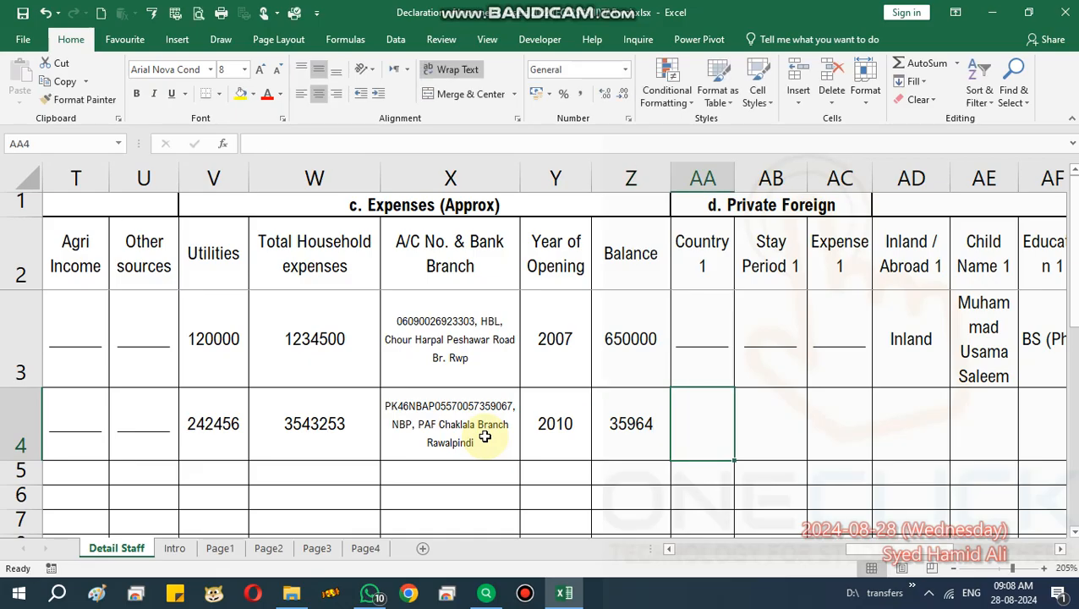
key(Up)
key(Up)
key(Up)
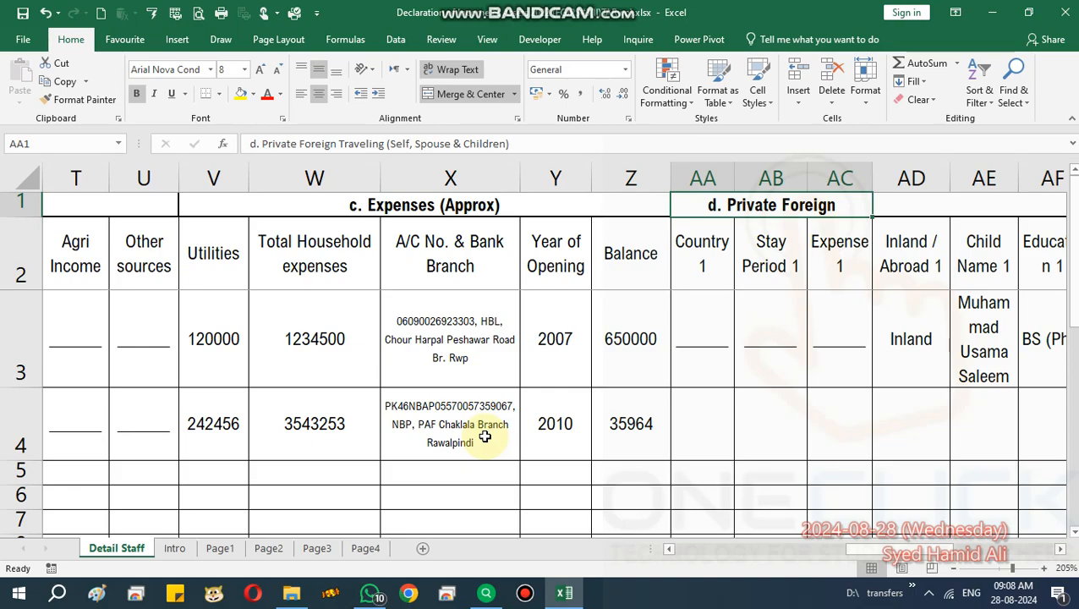
key(Down)
key(Down)
key(Down)
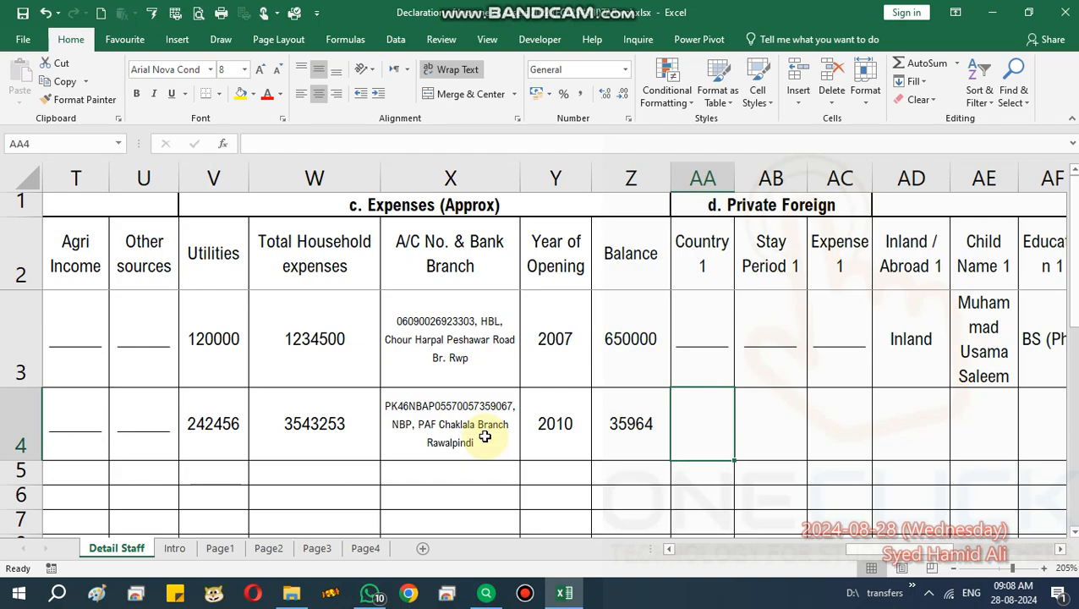
key(ctrl+d)
key(Right)
key(ctrl+d)
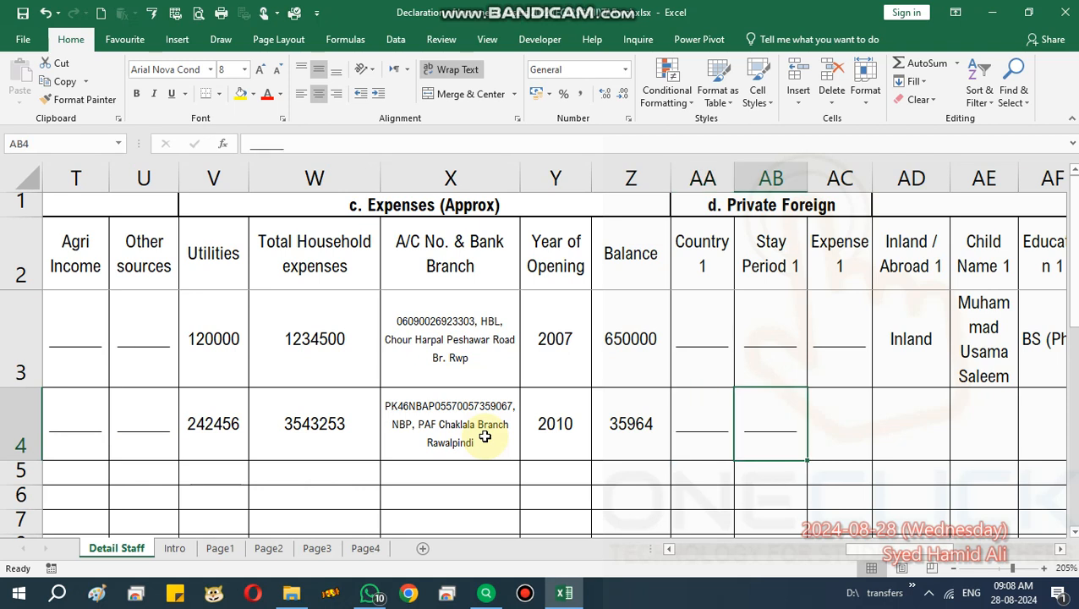
key(Right)
click(485, 436)
key(Right)
key(Right)
key(Right)
key(Right)
key(Right)
key(Right)
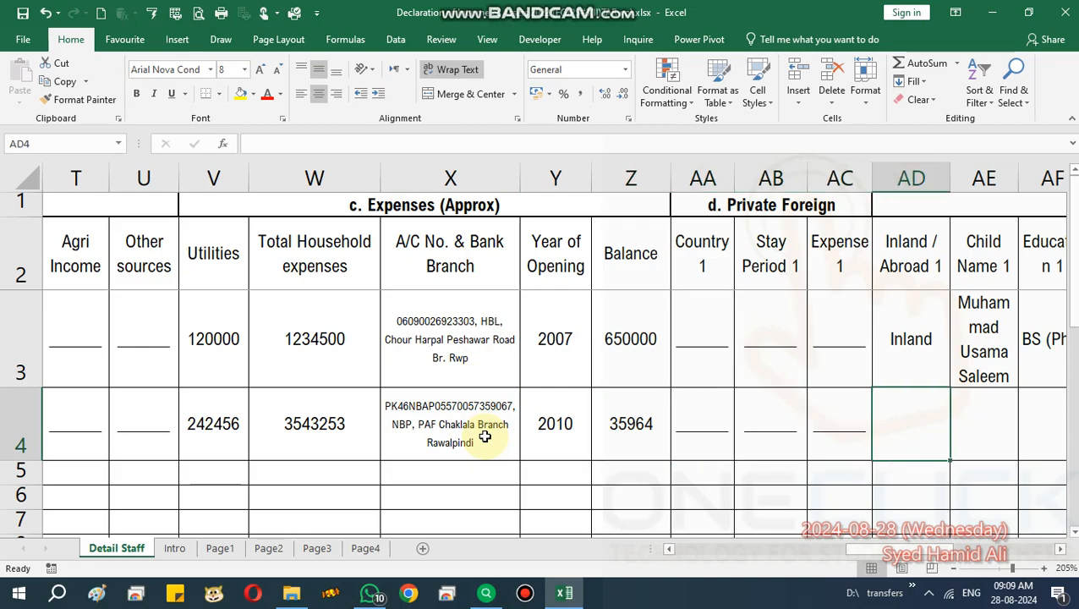
key(Right)
key(Right)
key(Right)
key(Right)
key(Right)
key(Right)
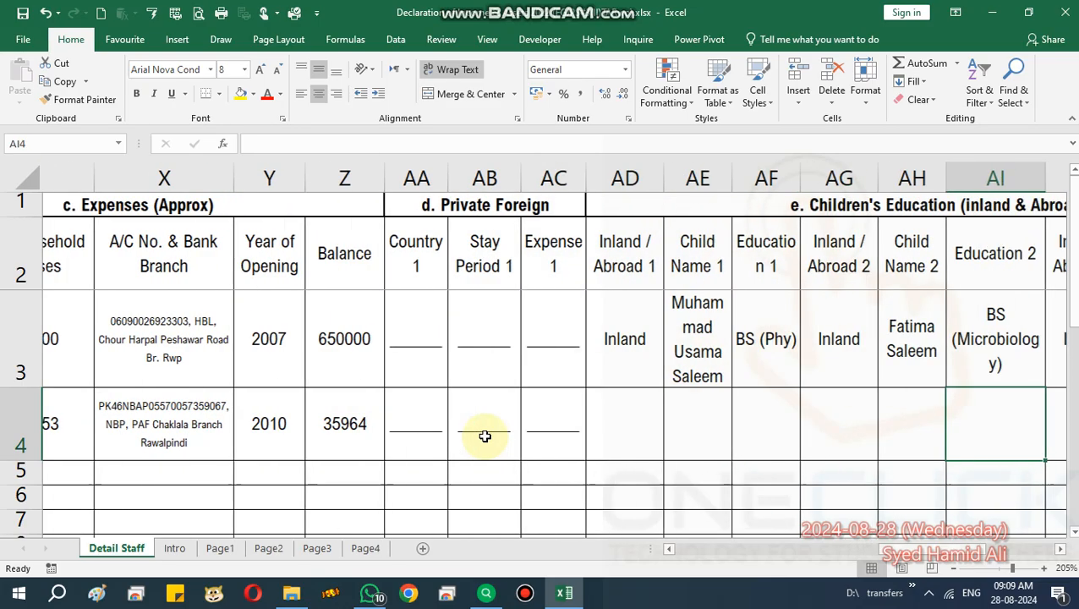
Enter the first child as Inland with their name and education 9th.
key(Left)
key(Left)
key(Left)
key(Left)
key(Left)
key(Left)
key(Left)
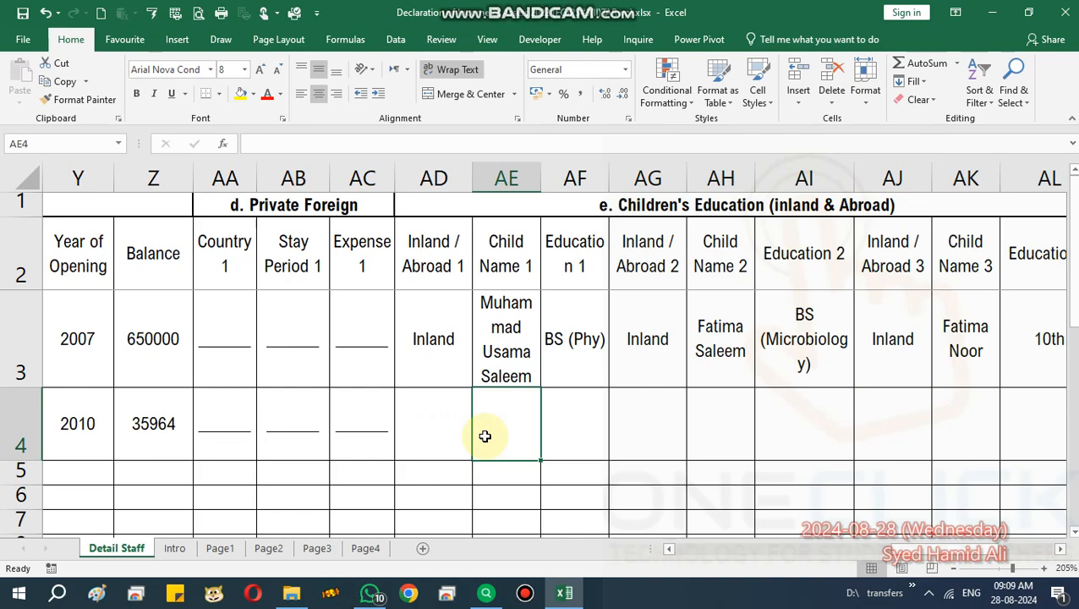
key(Right)
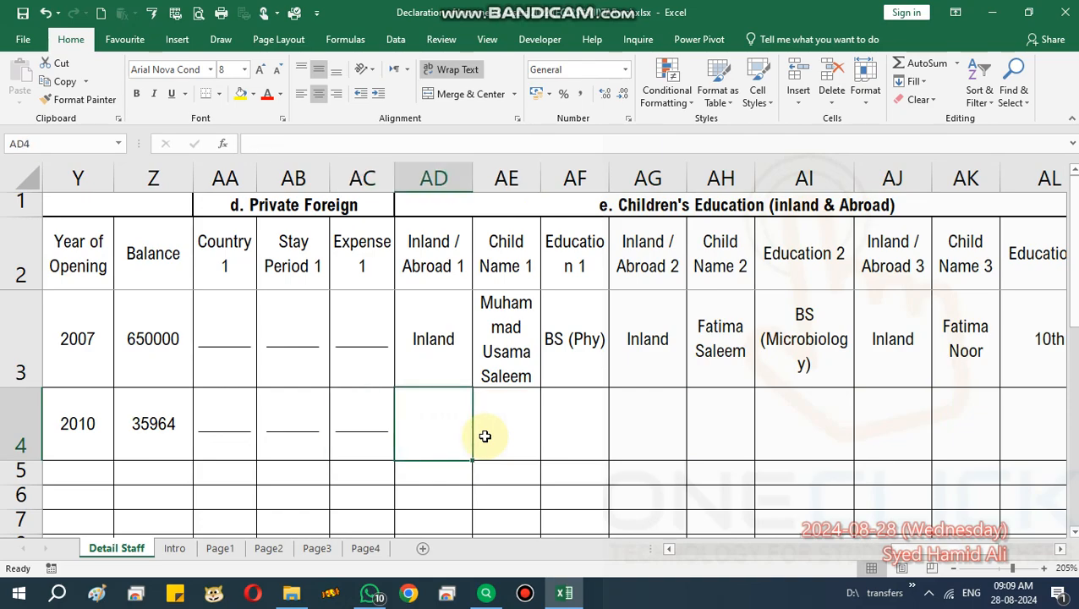
text(Inland)
key(Tab)
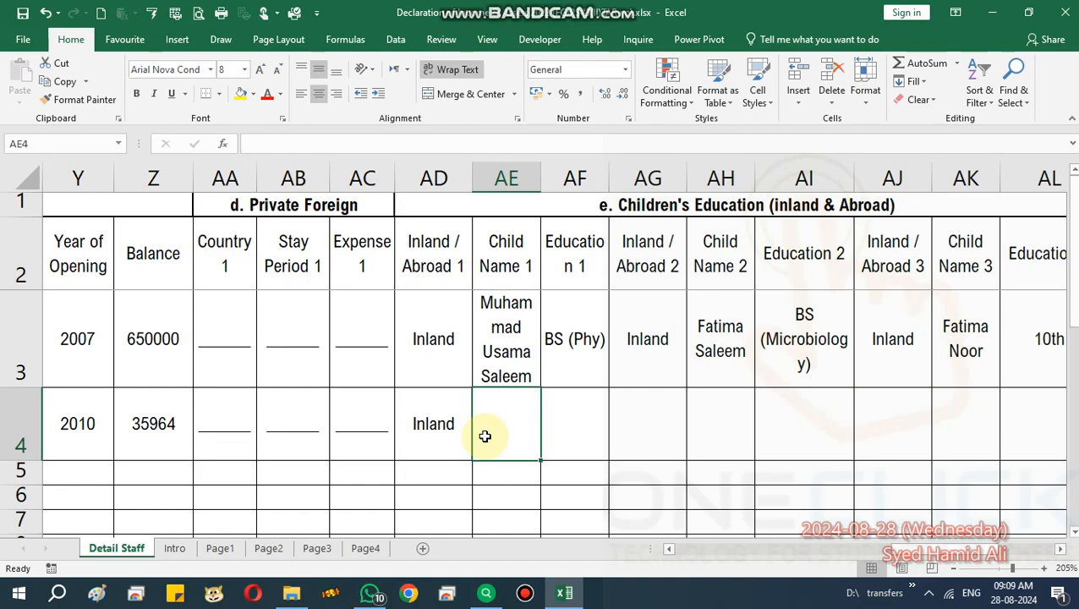
key(ctrl+d)
key(Right)
key(Left)
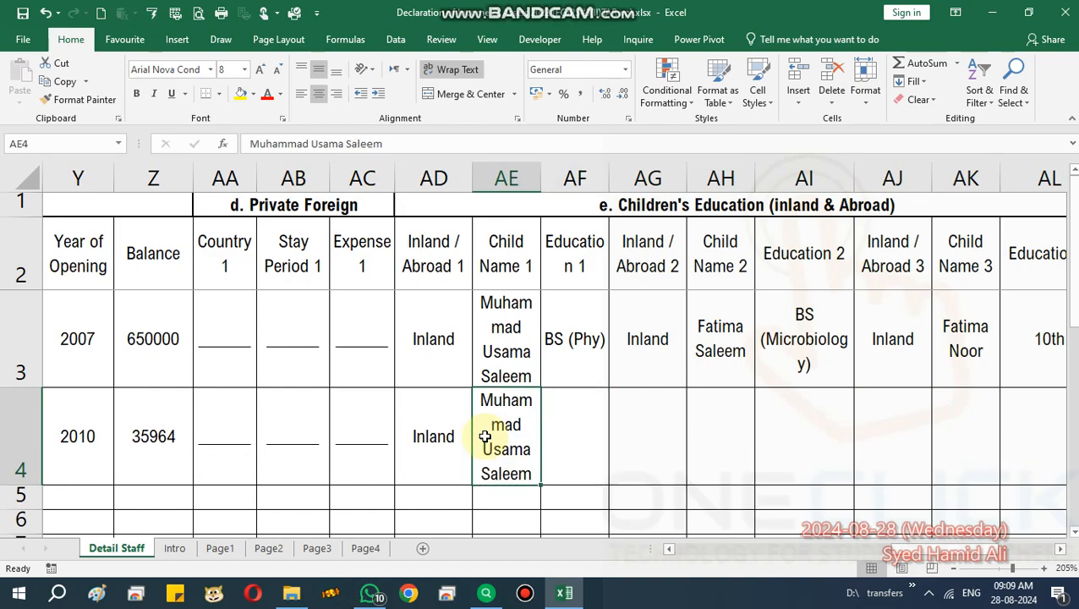
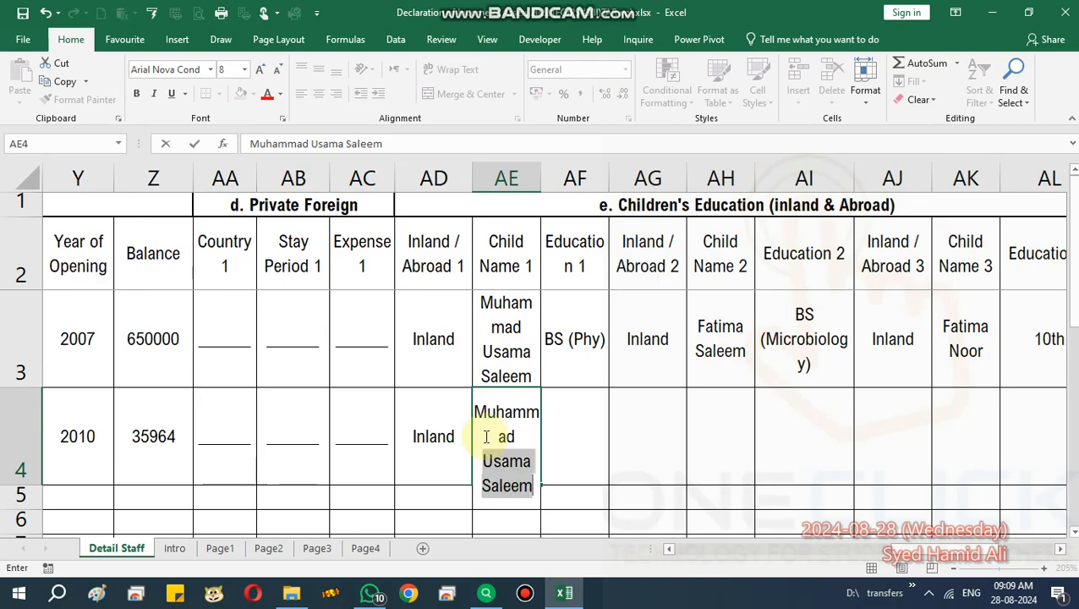
key(Tab)
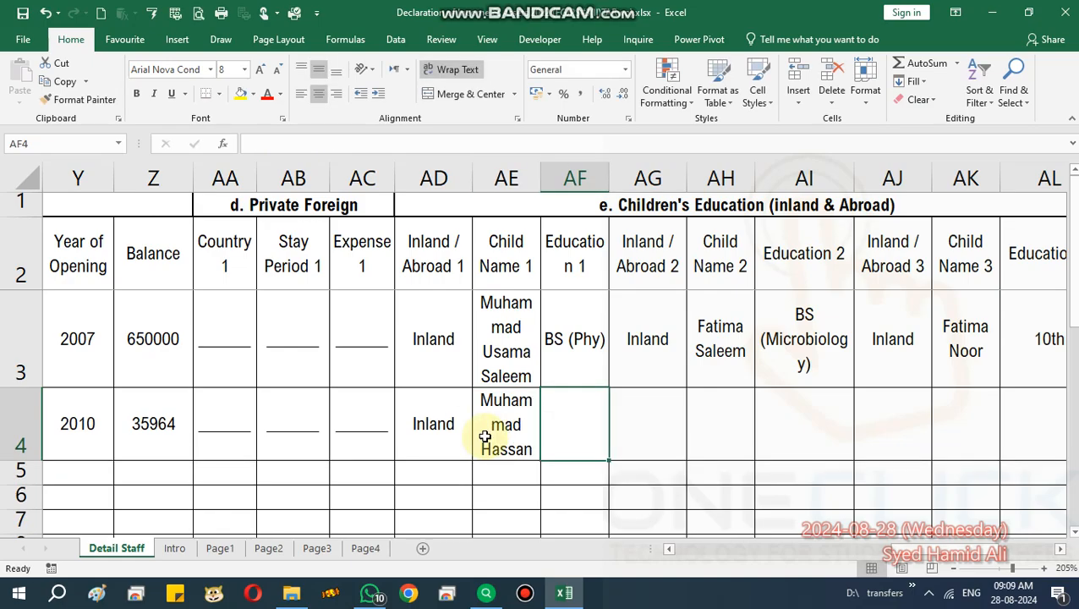
text(9th)
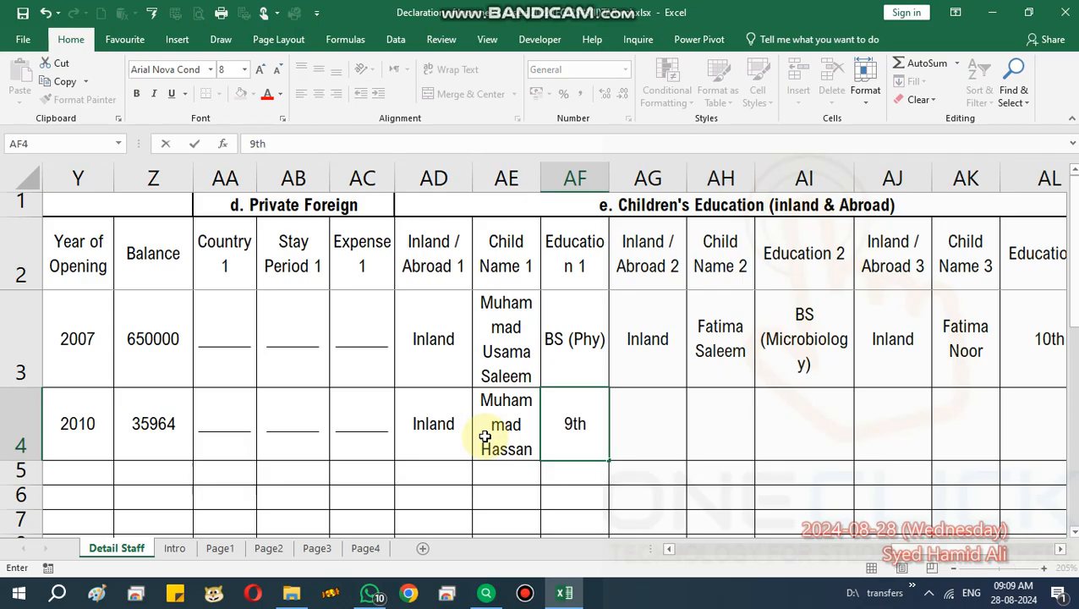
key(Tab)
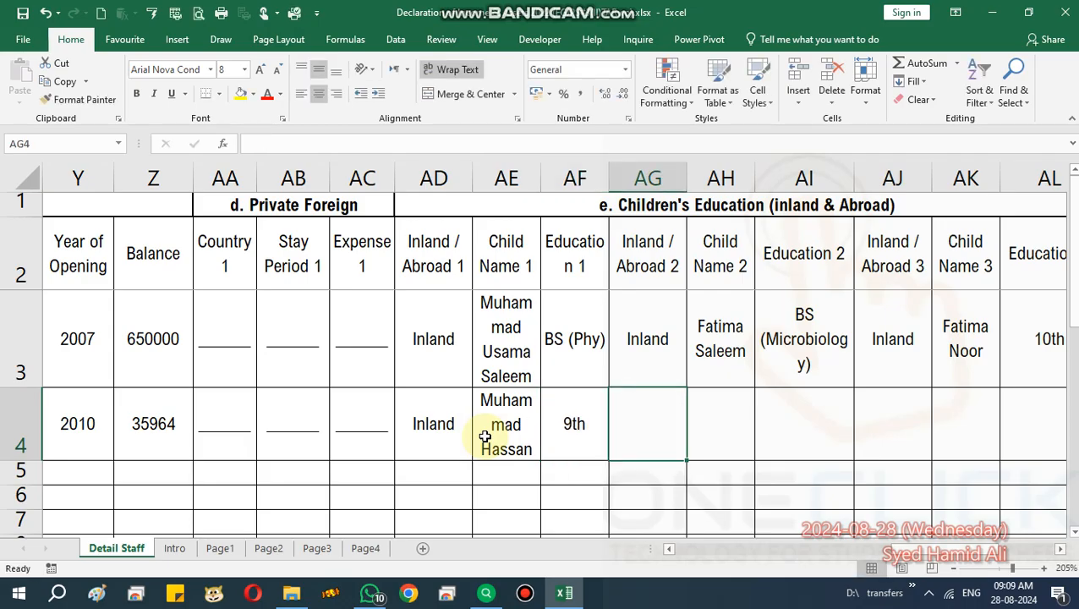
Enter the second and third children as Inland with their names and education 7th and Prep.
text(Inland)
key(Tab)
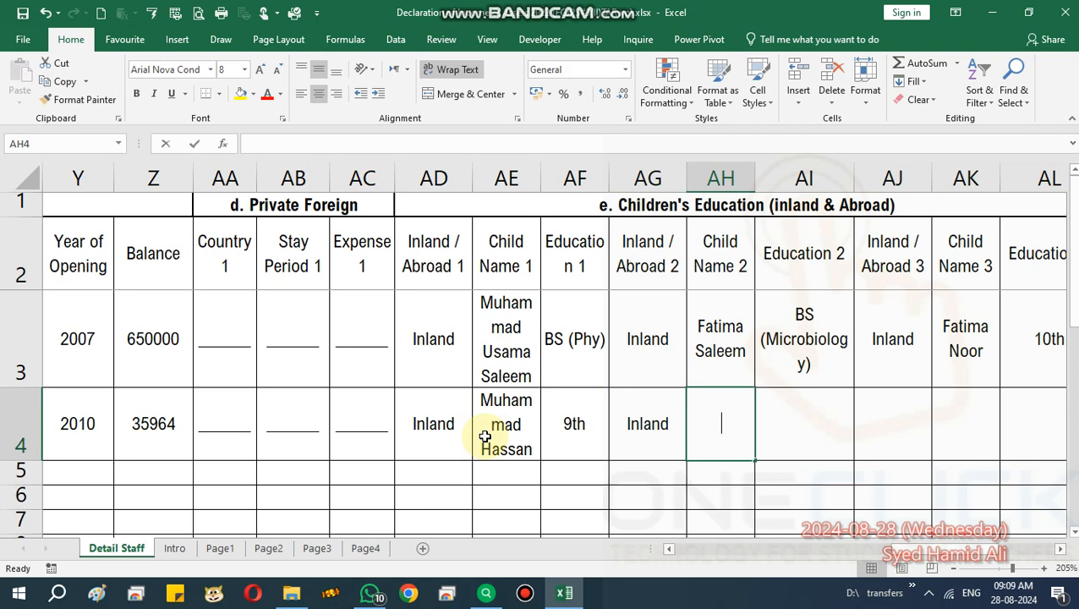
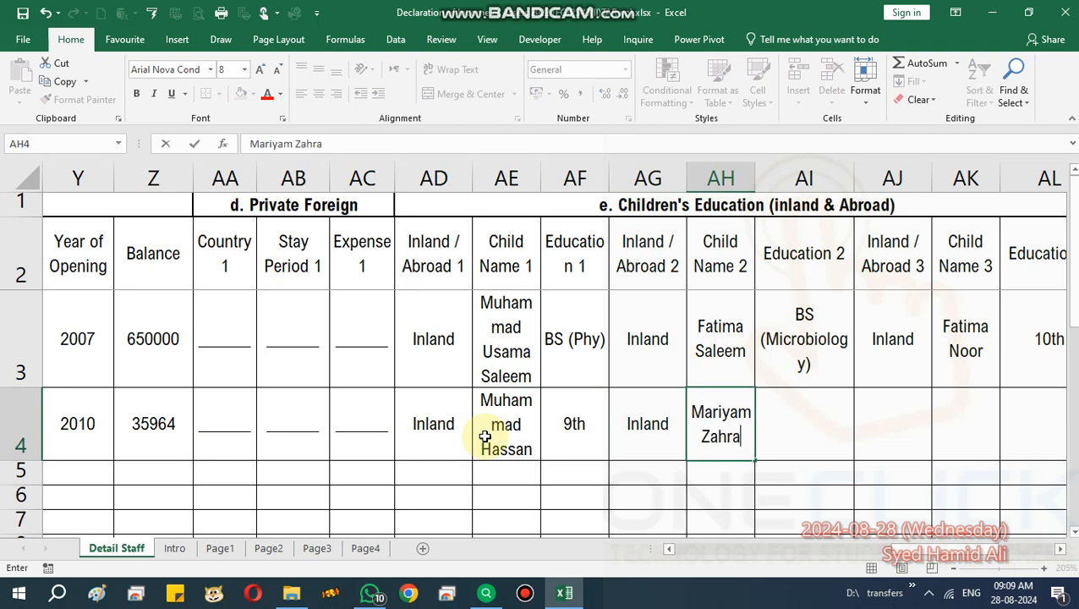
key(Tab)
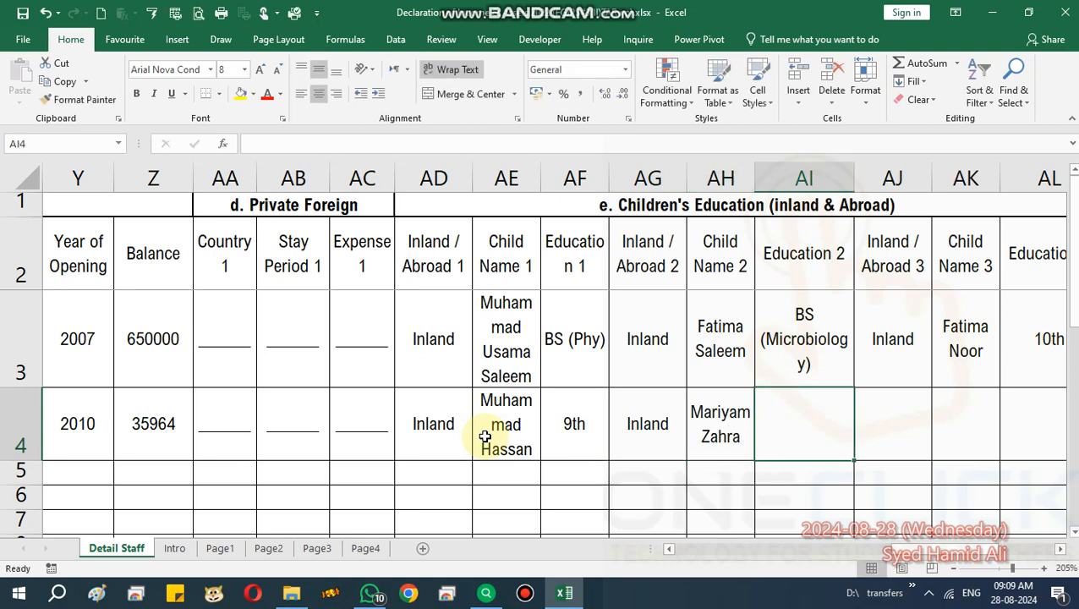
text(7th)
key(Tab)
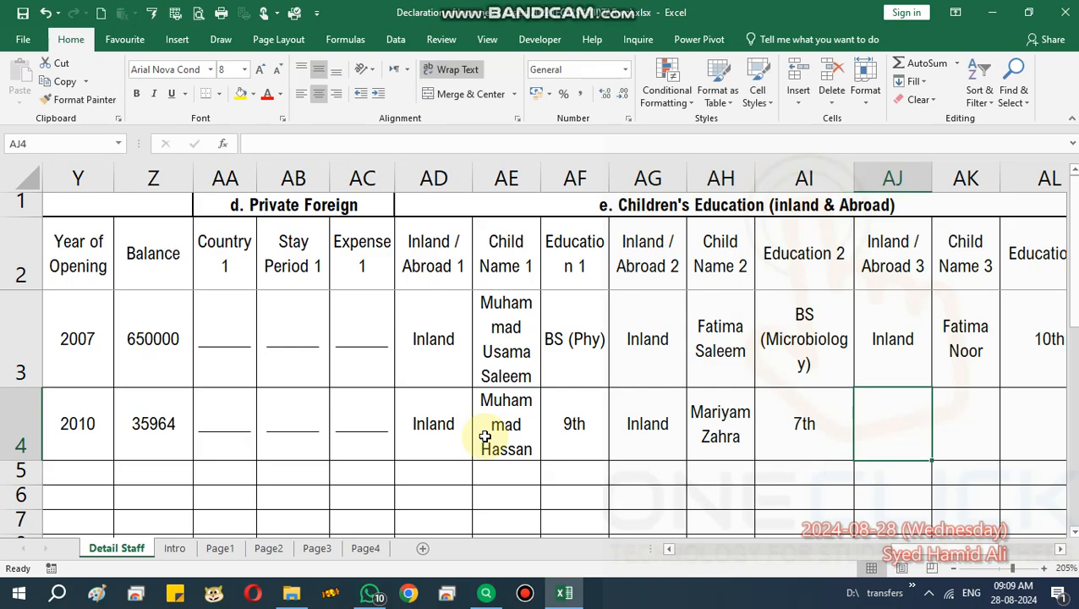
text(Inland)
key(Tab)
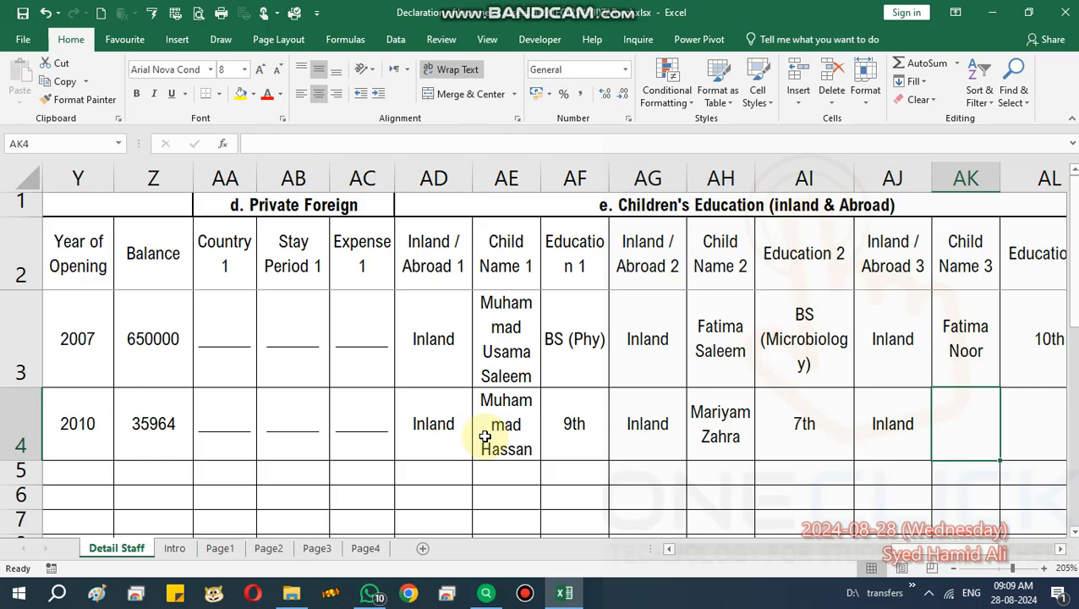
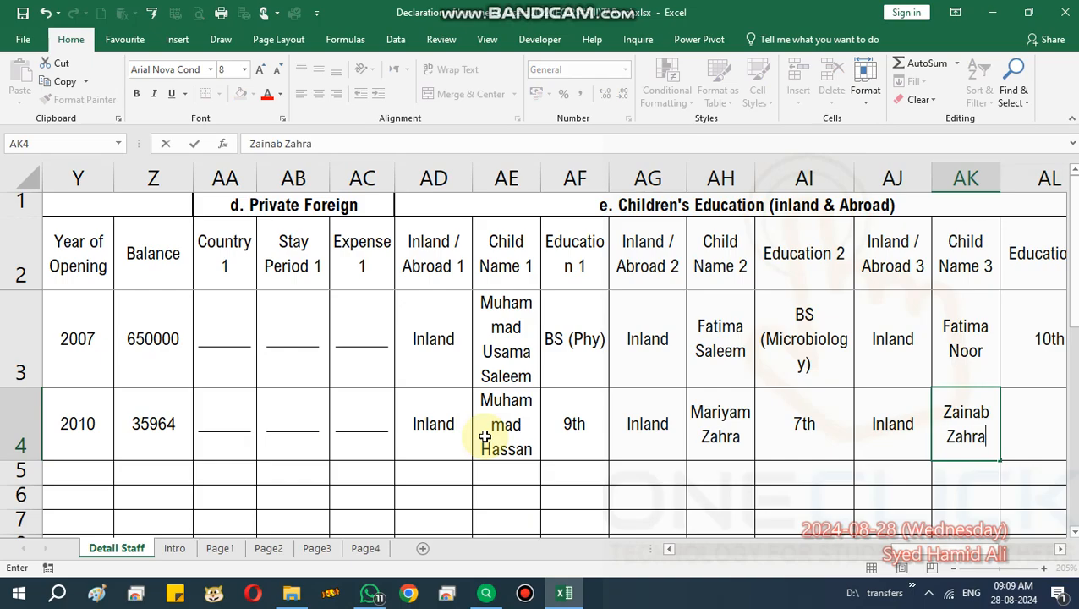
key(Tab)
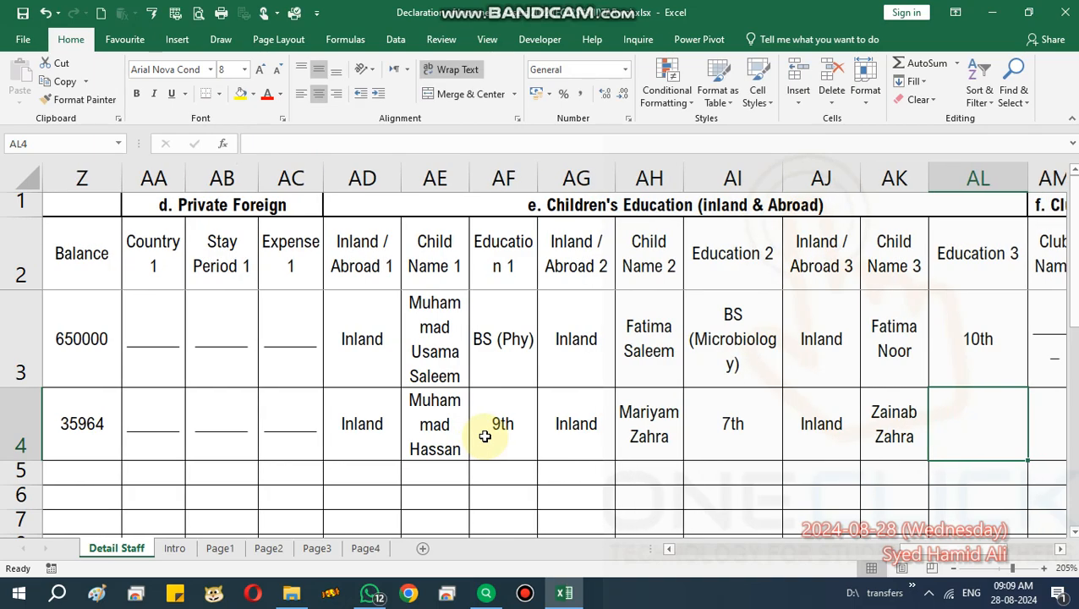
text(Prep)
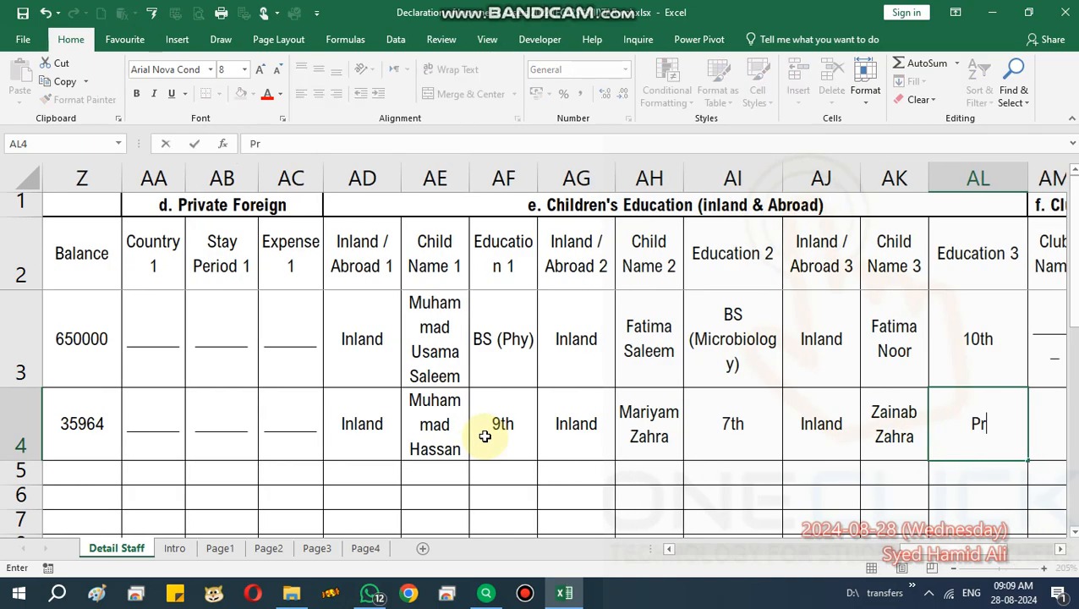
key(Tab)
key(Tab)
key(Tab)
key(shift+Tab)
key(shift+Tab)
Copy the blank placeholder into the second record's Club Name and Membership No. cells.
key(Up)
key(Up)
key(Up)
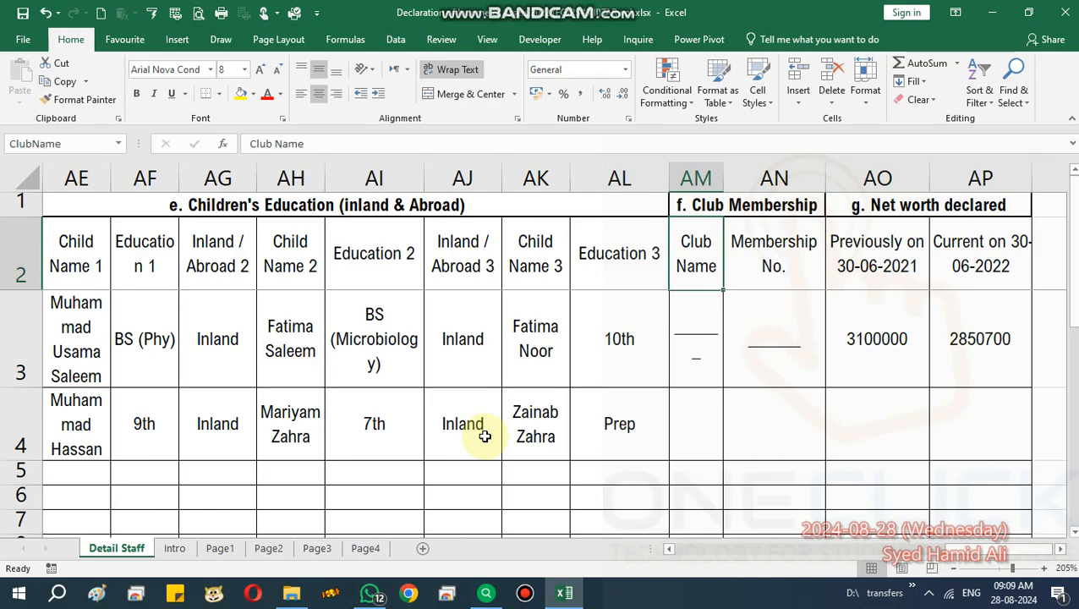
key(Down)
key(Down)
key(Down)
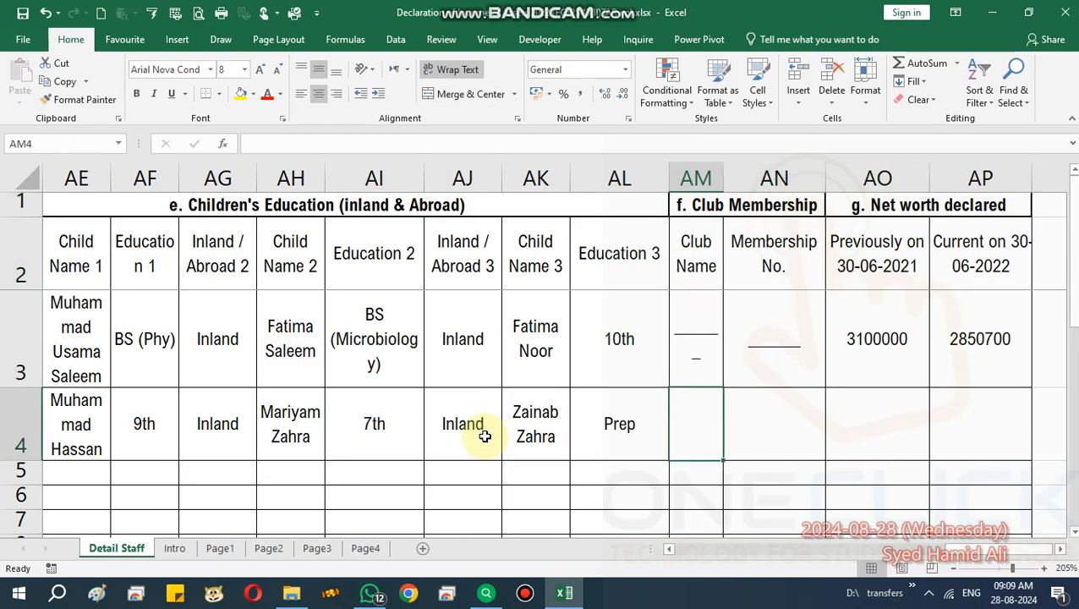
key(ctrl+d)
key(Tab)
key(ctrl+d)
key(Tab)
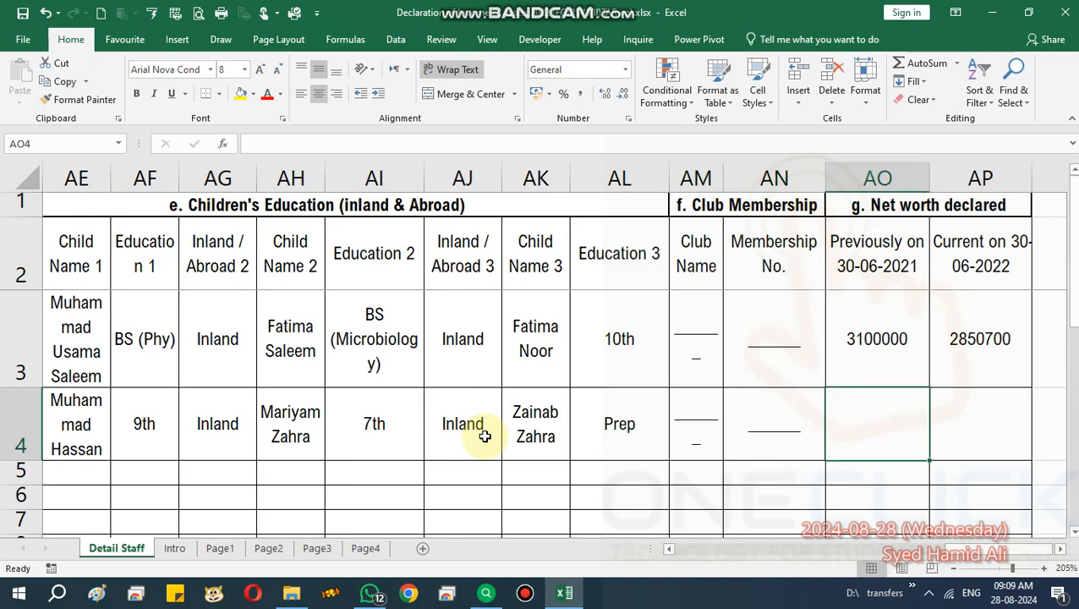
Enter the declared net worth in row 4: 535738 previously and 3562535 currently.
key(Tab)
key(Tab)
key(Left)
key(Left)
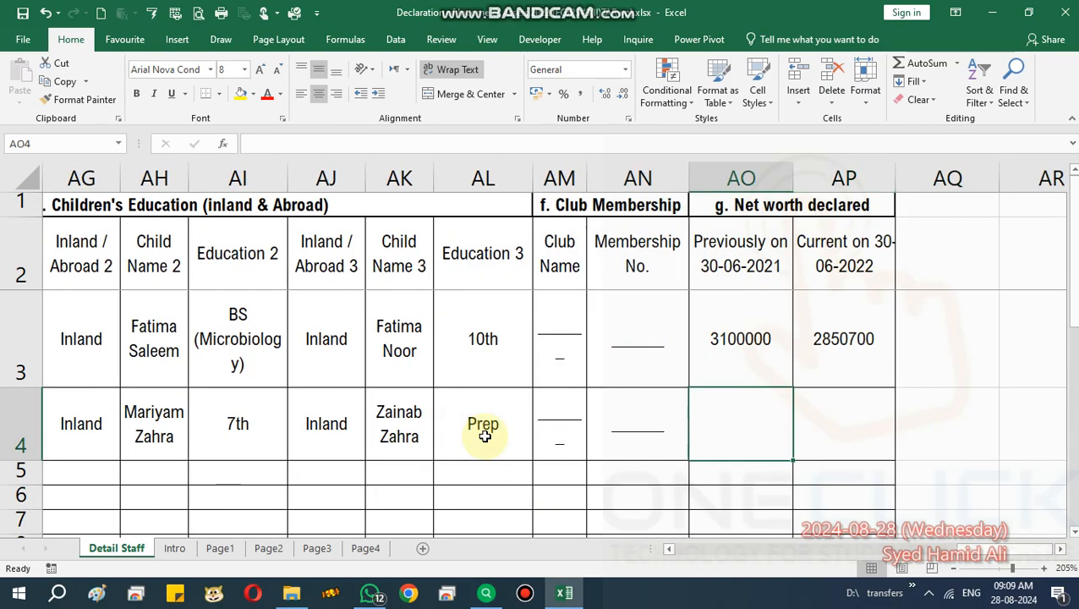
key(Up)
key(Up)
key(Up)
key(Down)
key(Down)
key(Down)
key(Down)
key(Up)
key(Up)
key(Down)
key(Up)
key(Up)
key(Down)
key(Down)
text(535738)
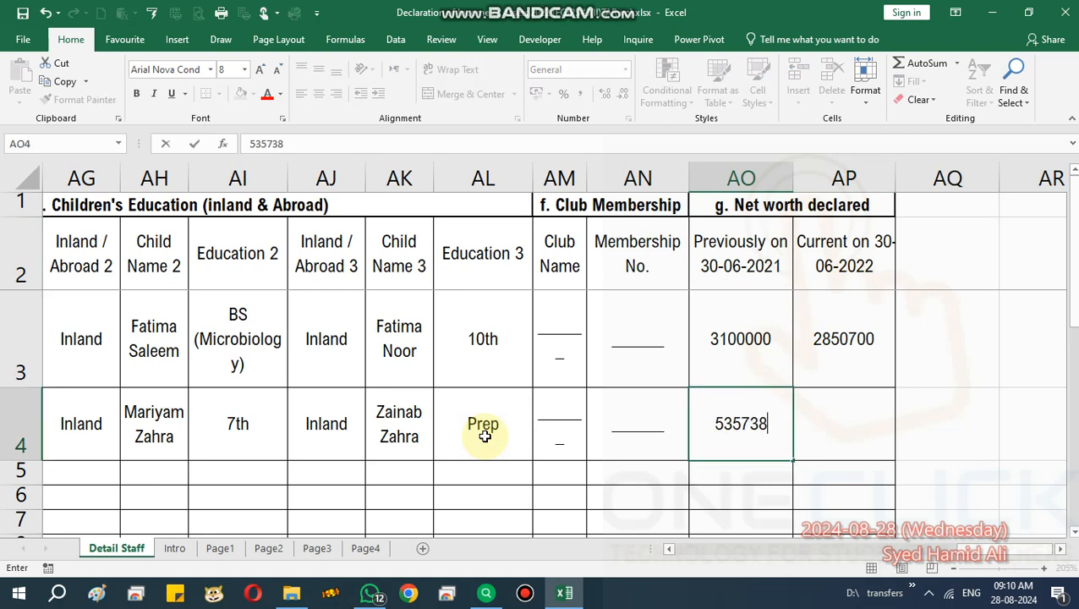
key(Tab)
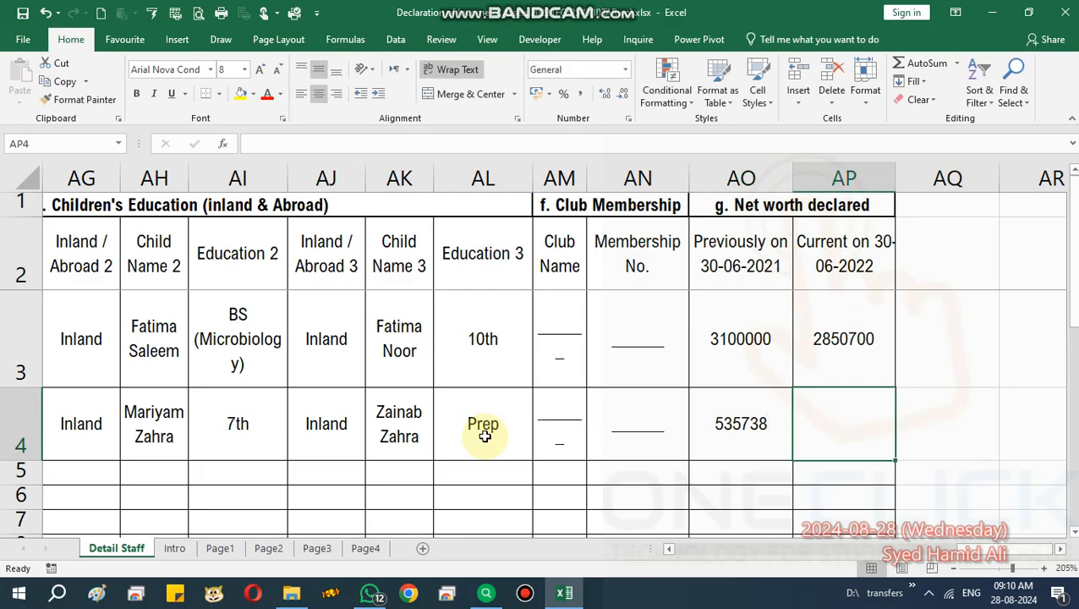
text(3562535)
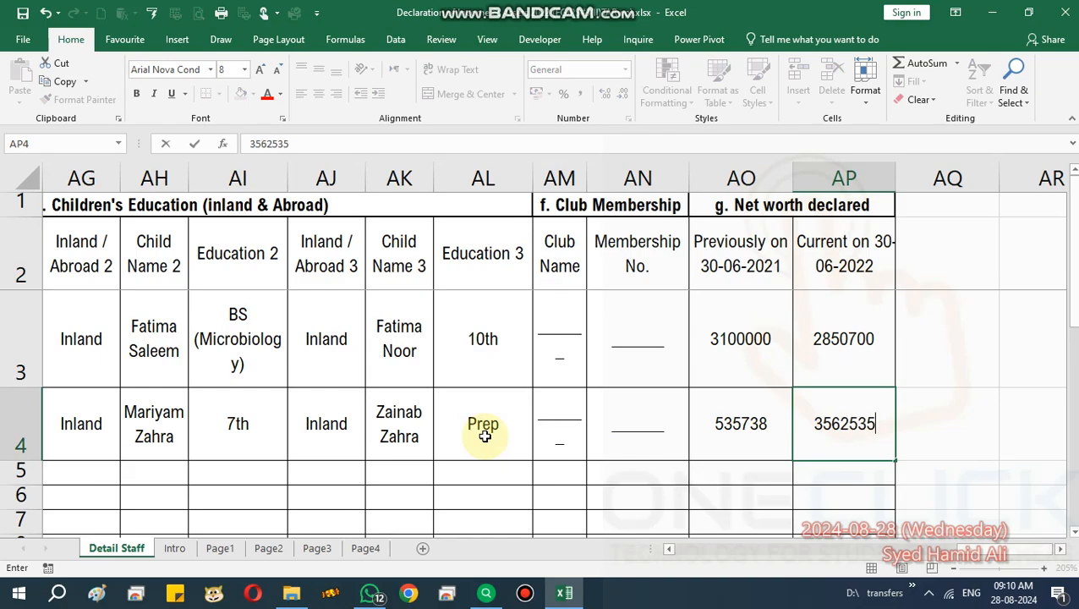
click(725, 272)
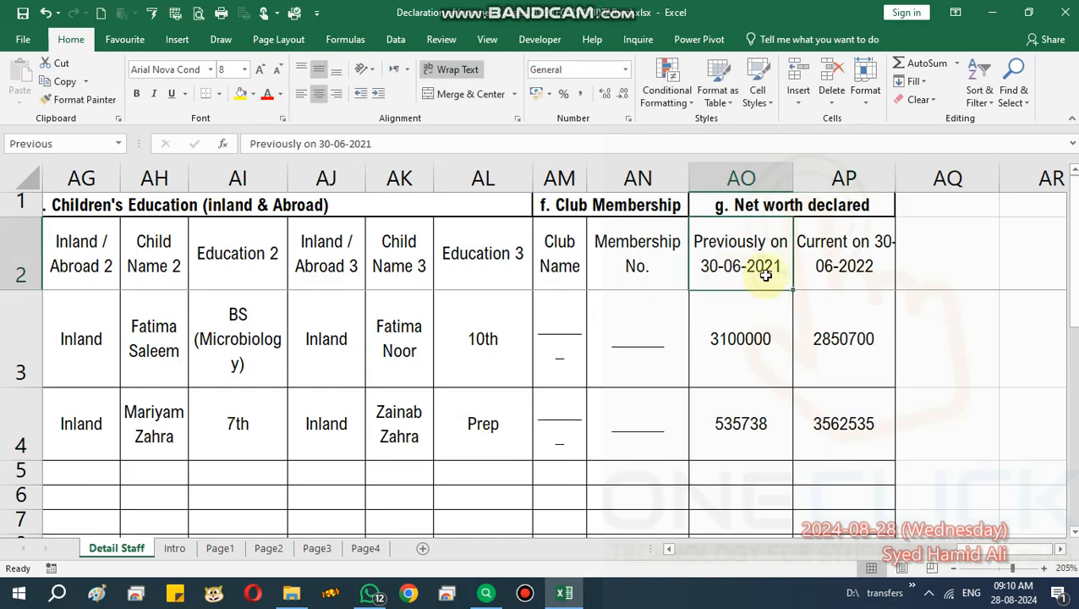
Re-date the net worth headings to 'Previously on 30-06-2023' and 'Current on 30-06-2024'.
double_click(777, 271)
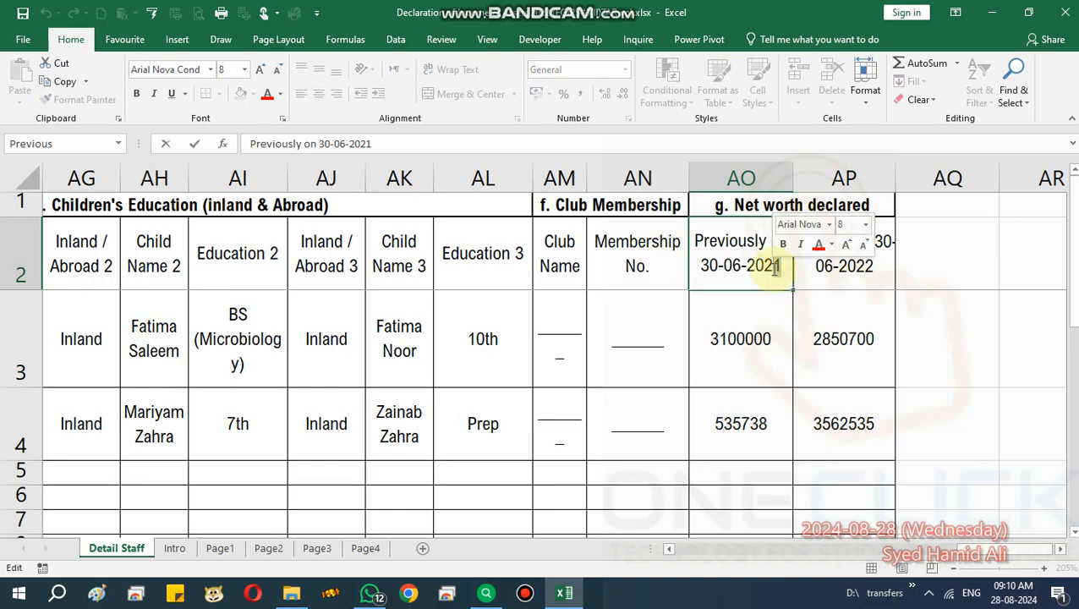
key(BackSpace)
text(3)
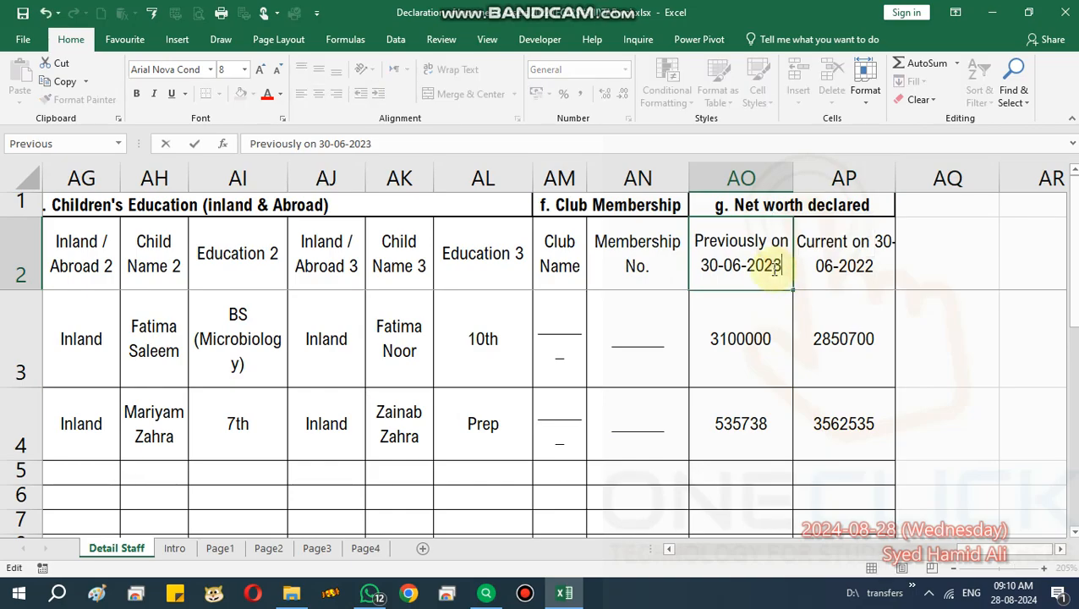
double_click(887, 266)
key(BackSpace)
text(4)
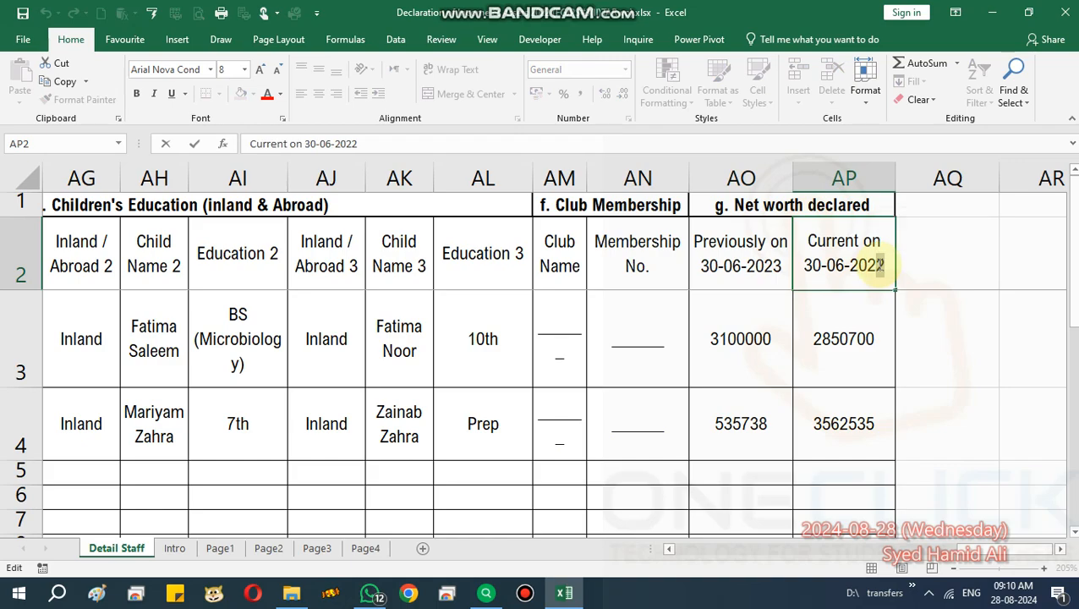
key(Return)
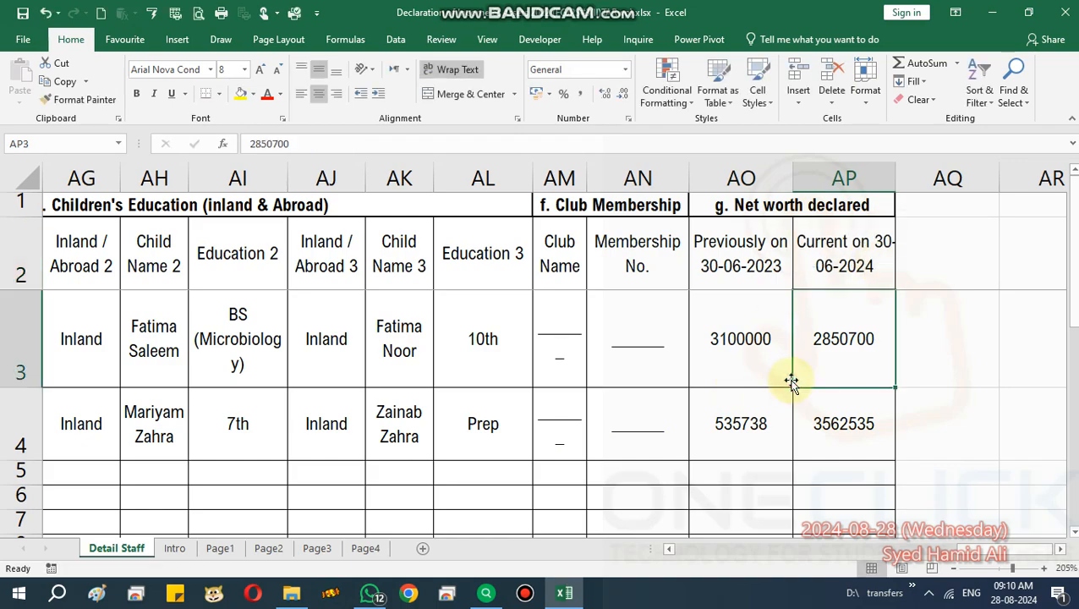
key(Down)
key(Left)
key(Left)
key(Left)
key(Left)
key(Left)
key(Left)
key(Left)
key(Left)
key(Left)
key(Left)
key(Left)
key(Left)
key(Left)
key(Left)
key(Left)
key(Left)
key(Left)
key(Left)
key(Left)
key(Left)
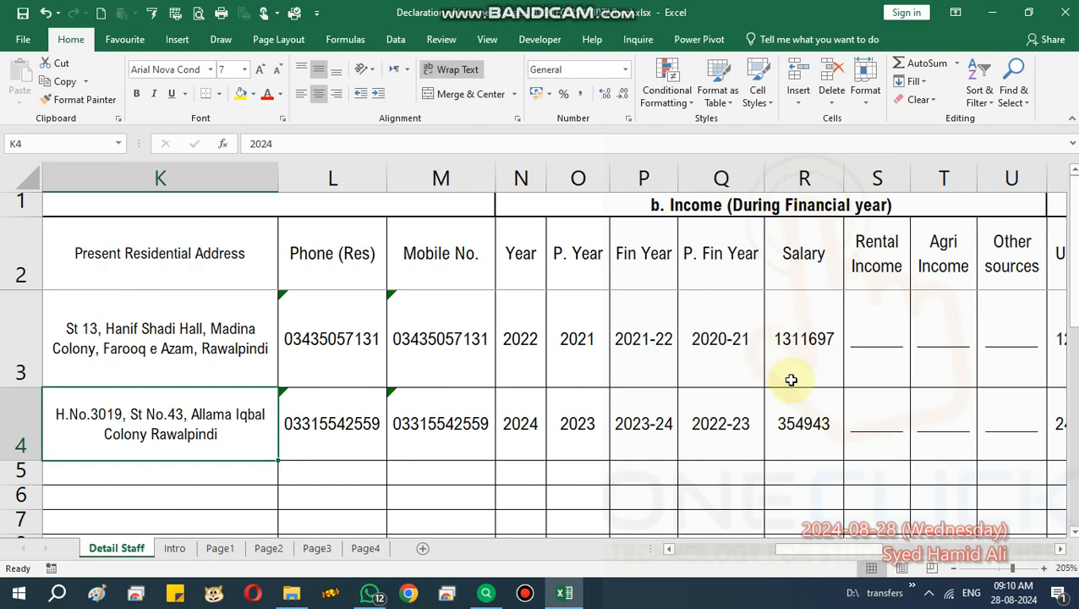
On the Intro sheet, raise the record number in E1 to 2 and check the looked-up details.
key(Left)
key(Left)
key(Left)
key(Left)
key(Left)
key(Left)
key(Left)
key(Left)
key(Left)
key(Left)
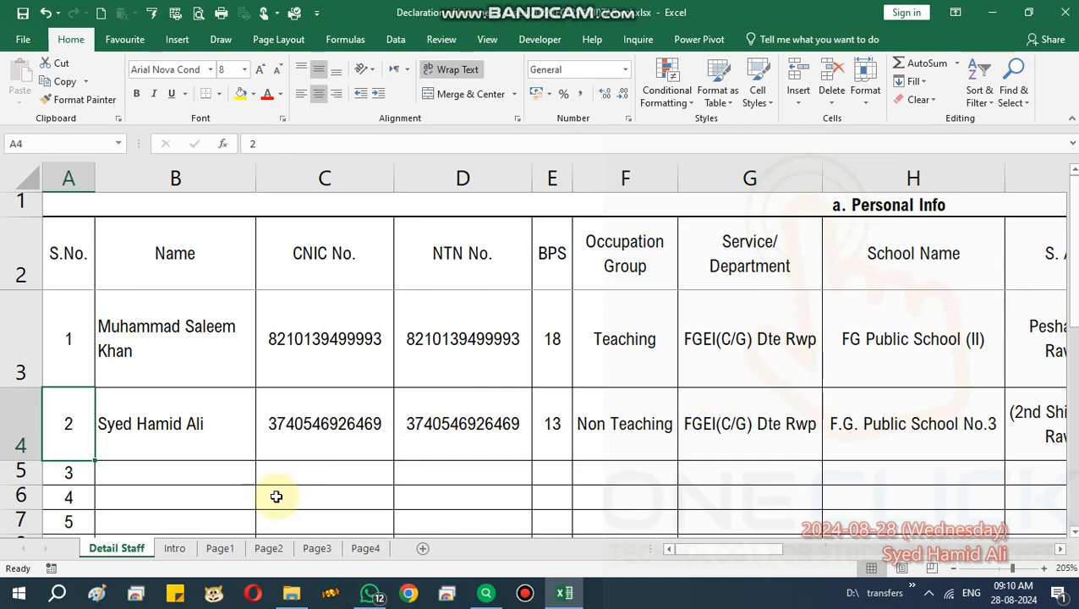
click(173, 554)
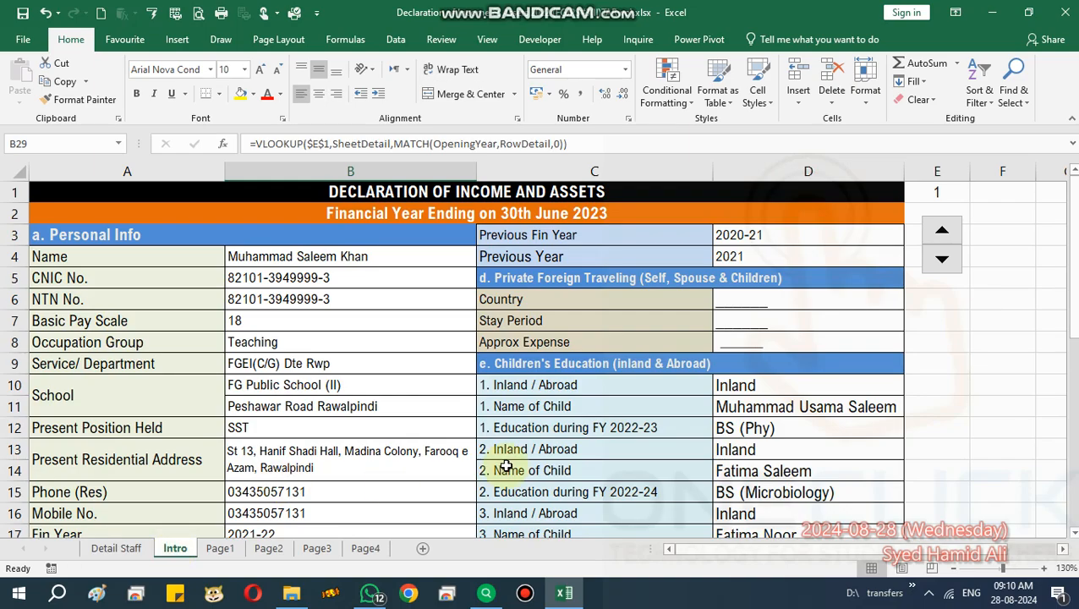
click(938, 190)
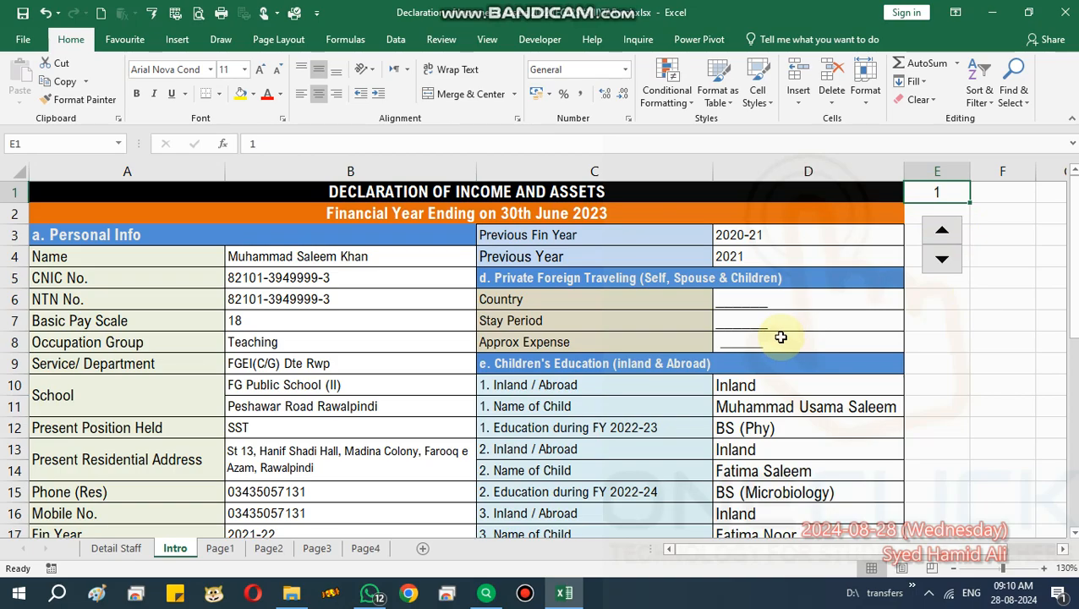
click(951, 229)
drag(279, 257, 347, 466)
scroll(719, 490, down, 1)
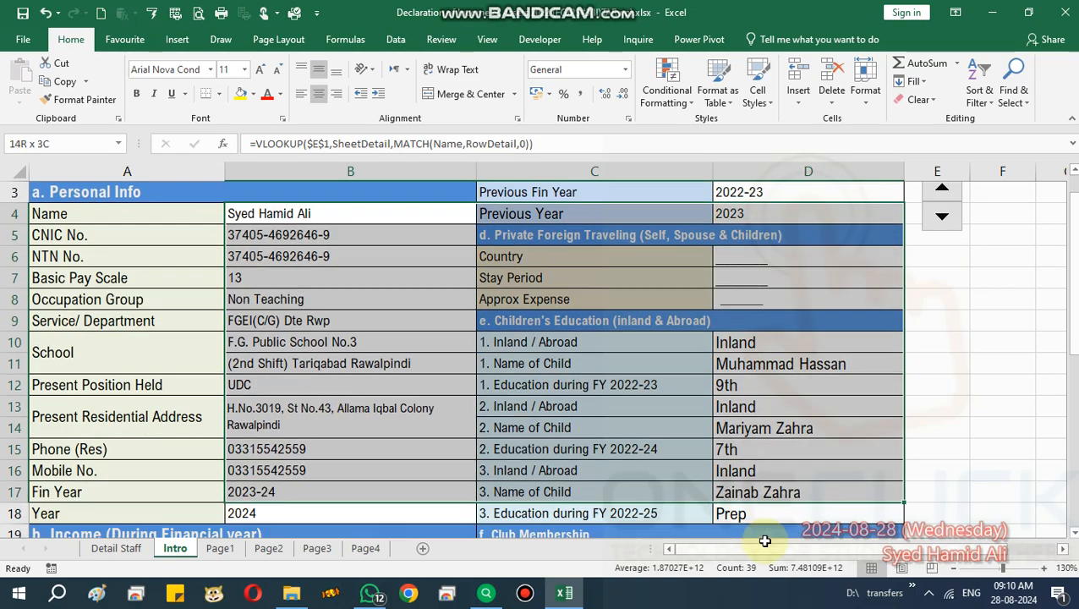
click(598, 444)
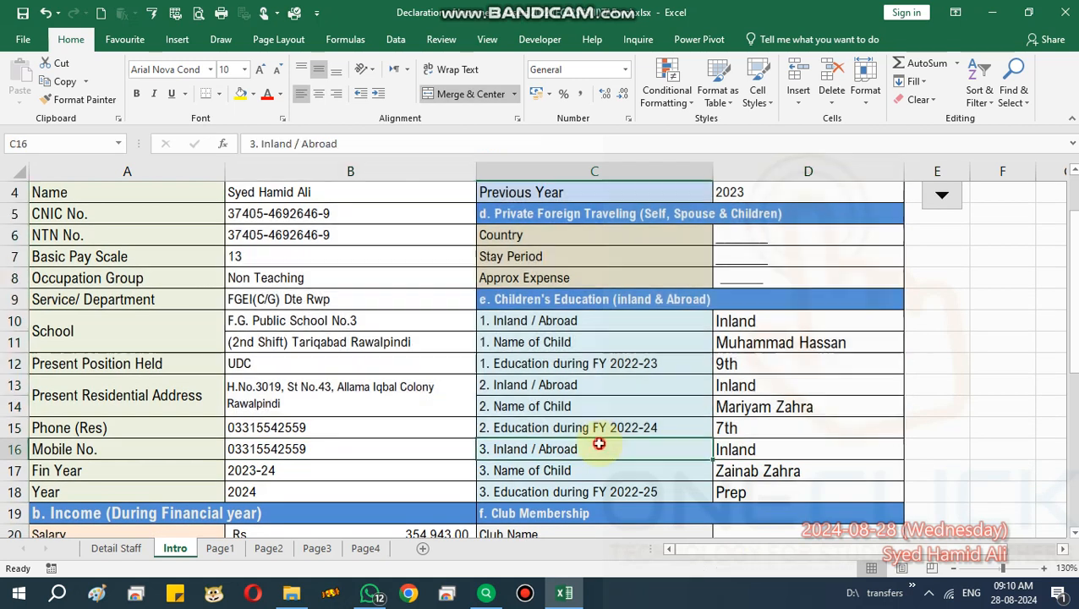
Check the staff name filled into Page1's boxes and preview Page1 as a printout.
click(220, 548)
scroll(424, 381, up, 12)
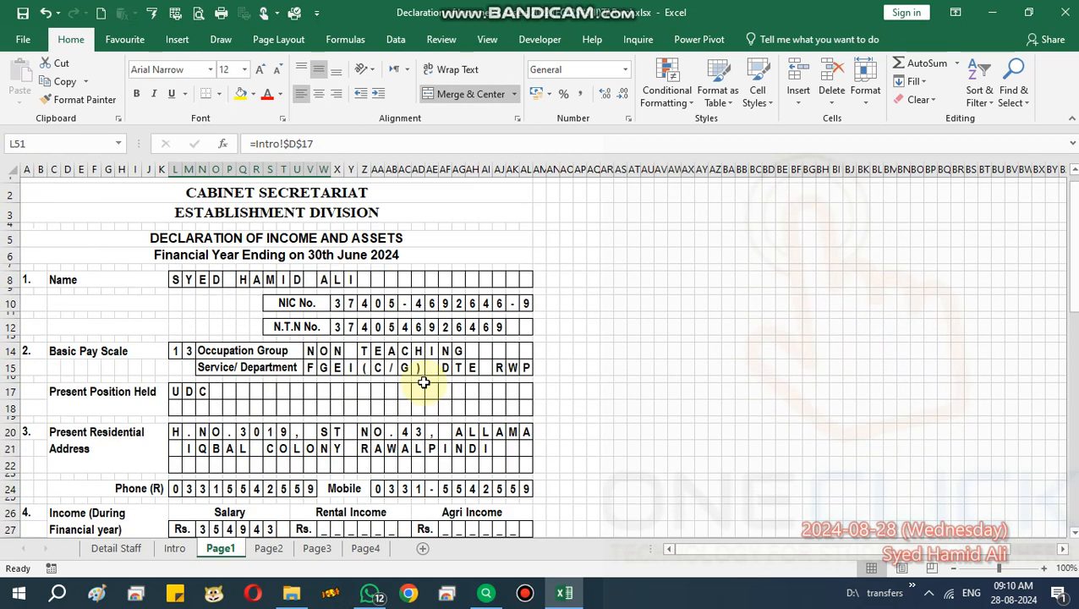
drag(175, 293, 366, 311)
click(445, 351)
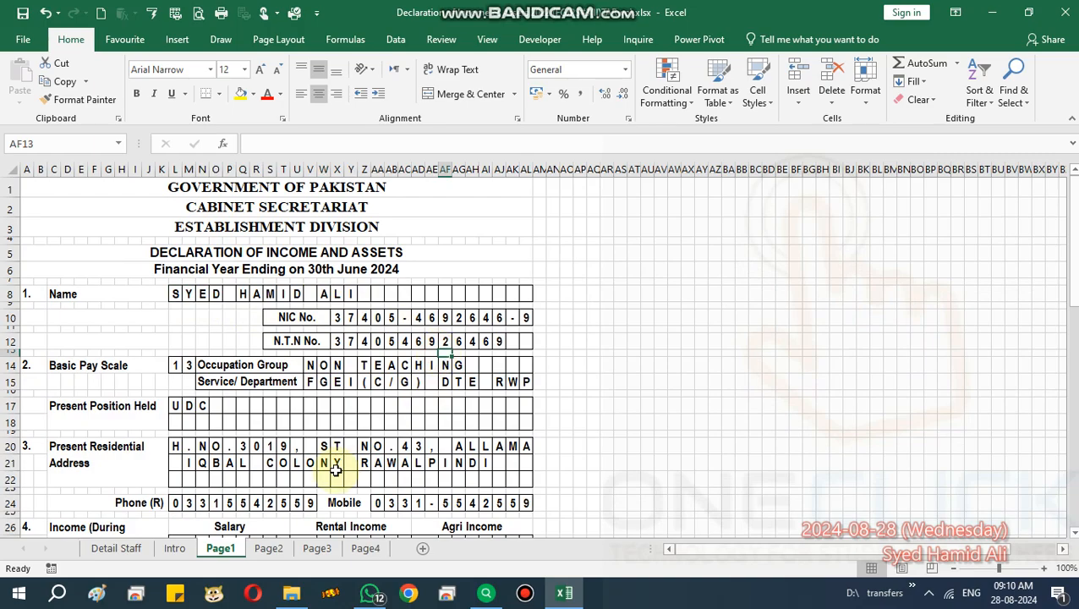
key(ctrl+p)
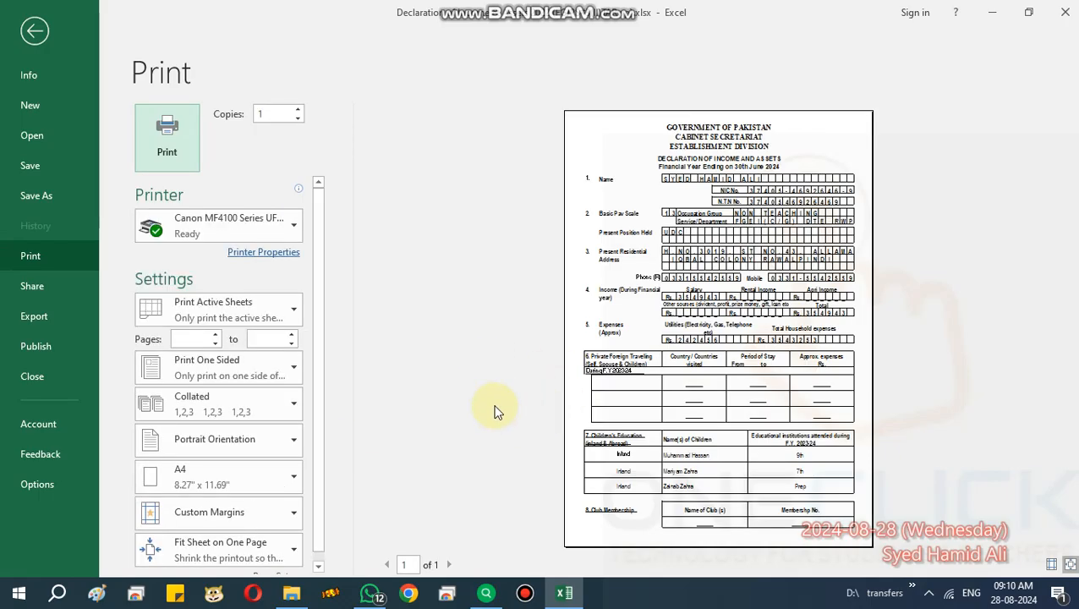
key(Escape)
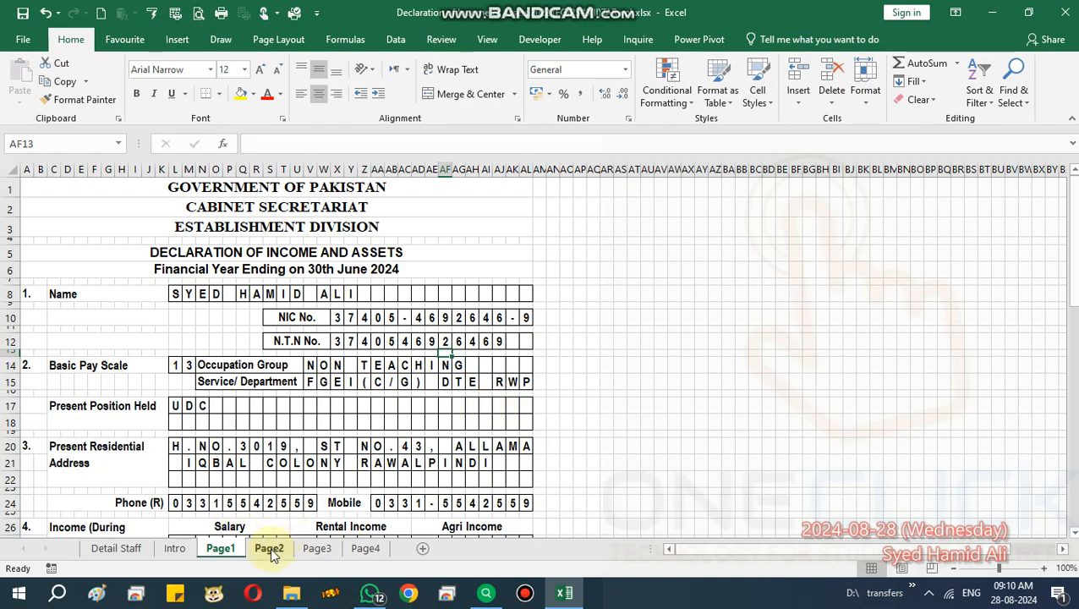
Group sheets Page1 through Page4 and page through the four-page print preview.
ctrl+click(269, 554)
ctrl+click(319, 556)
ctrl+click(364, 551)
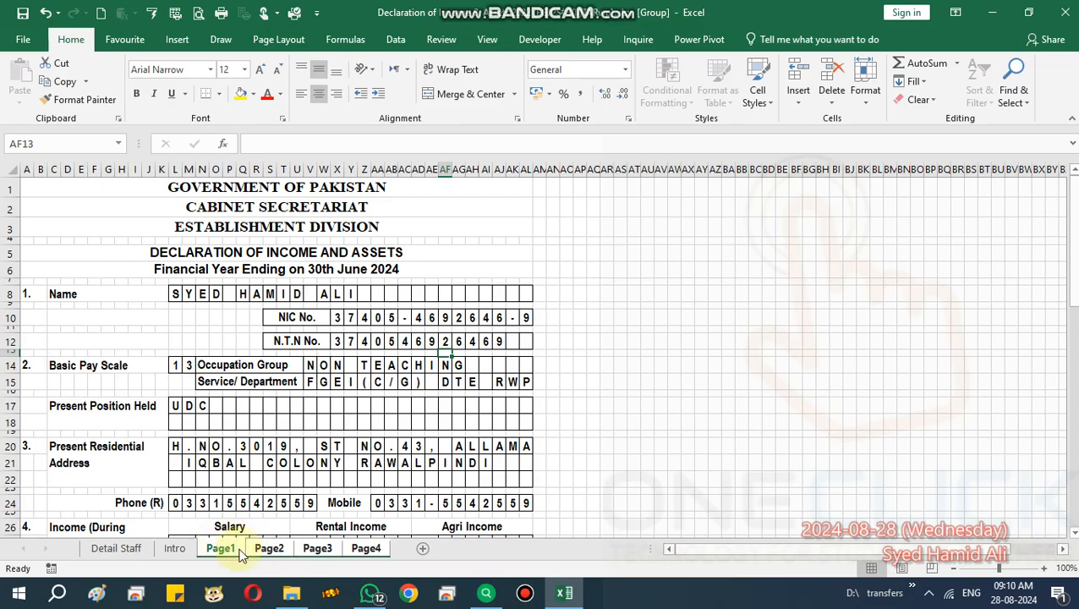
key(ctrl+p)
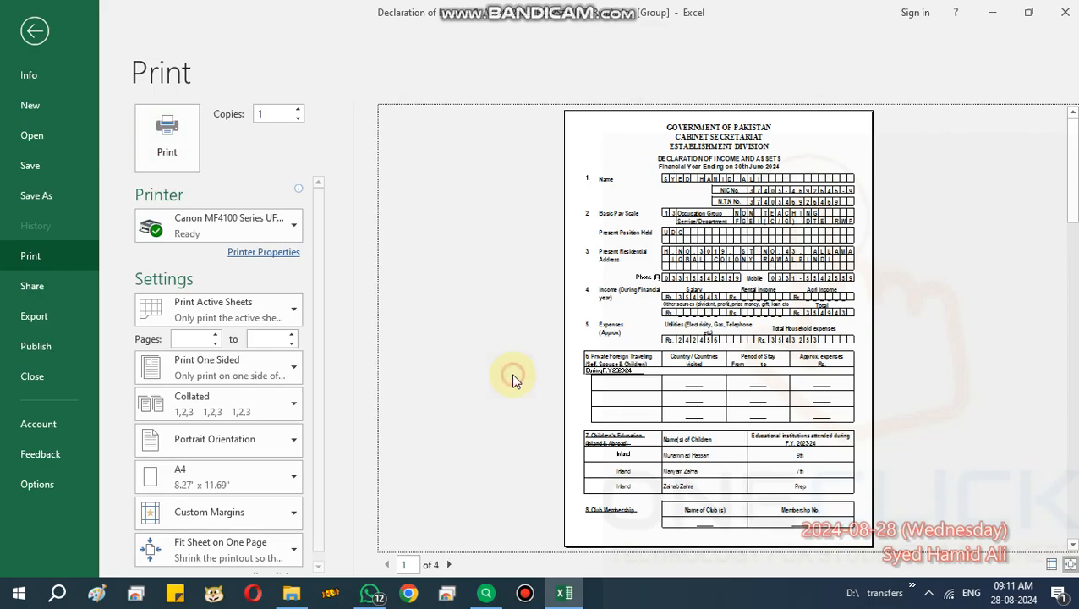
scroll(512, 381, down, 2)
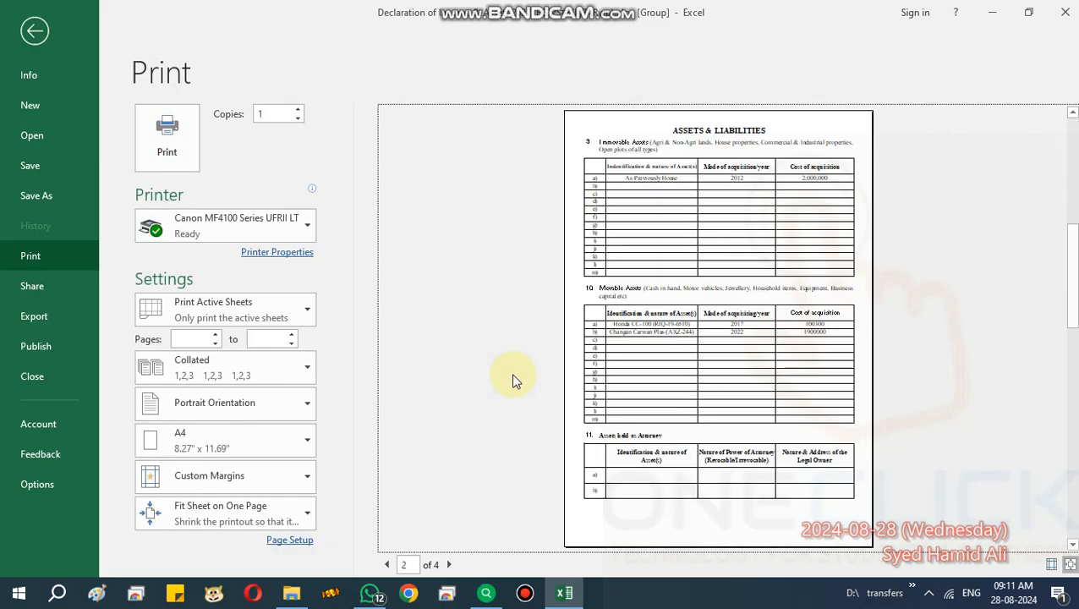
scroll(512, 376, down, 1)
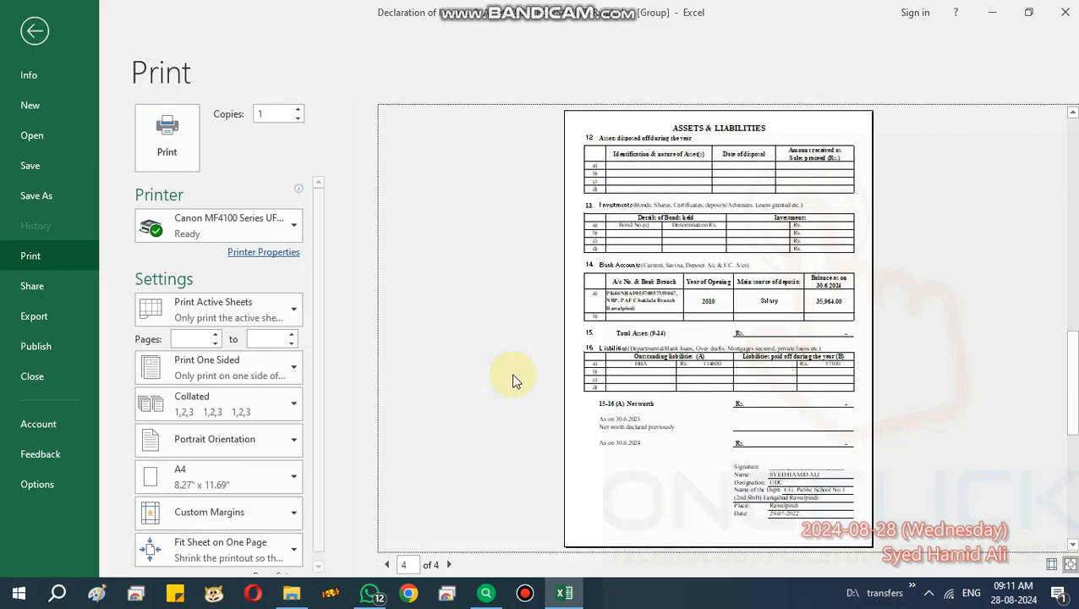
Close the preview, ungroup the form sheets via Intro, and flip through Page1 to Page4.
key(Escape)
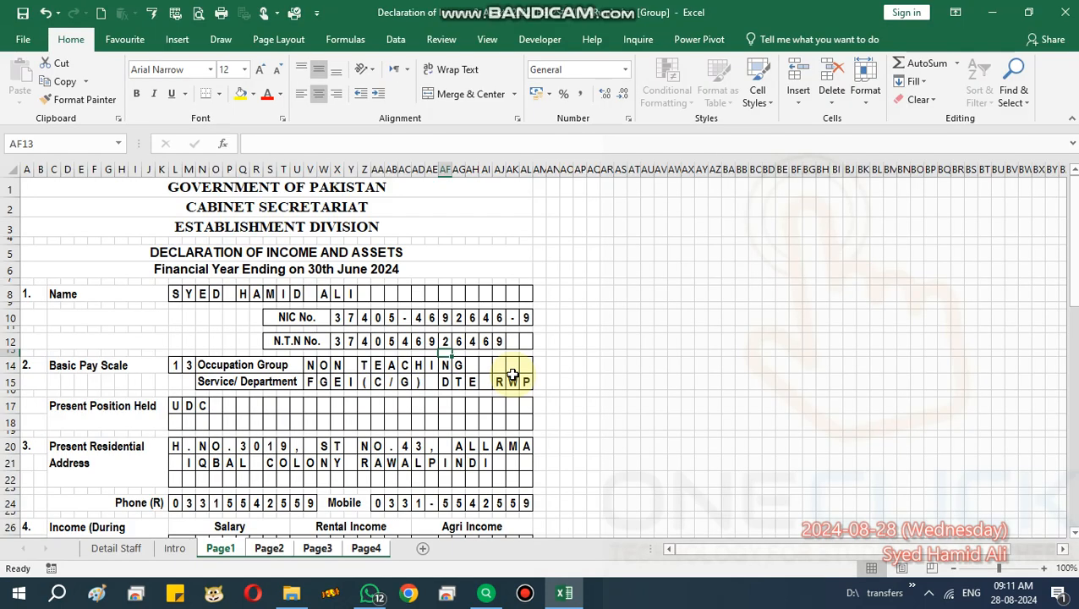
click(176, 548)
click(220, 548)
click(269, 548)
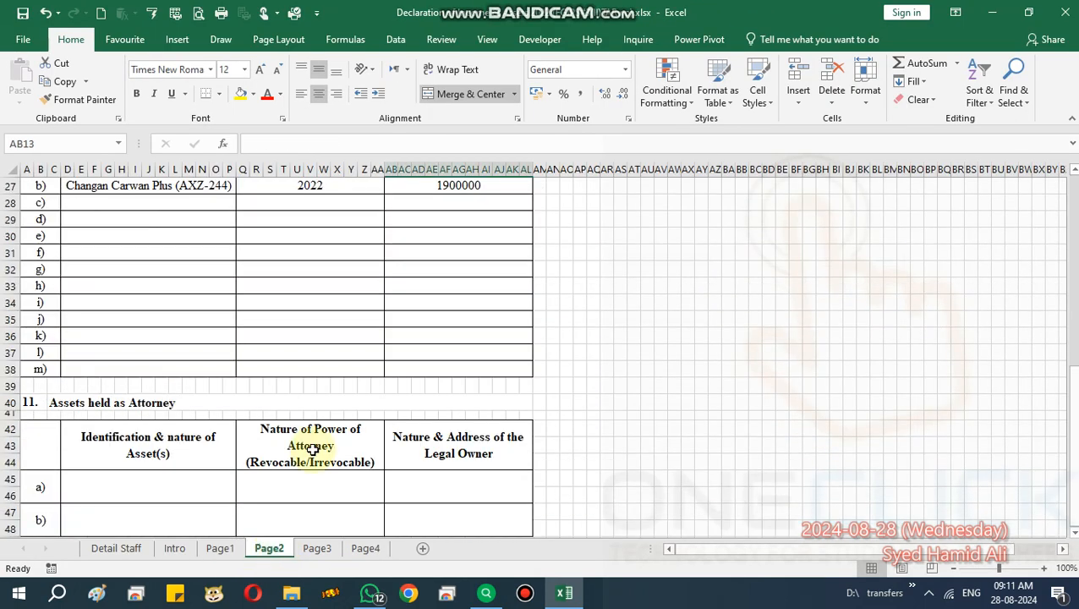
scroll(326, 393, up, 7)
scroll(326, 393, up, 2)
click(317, 548)
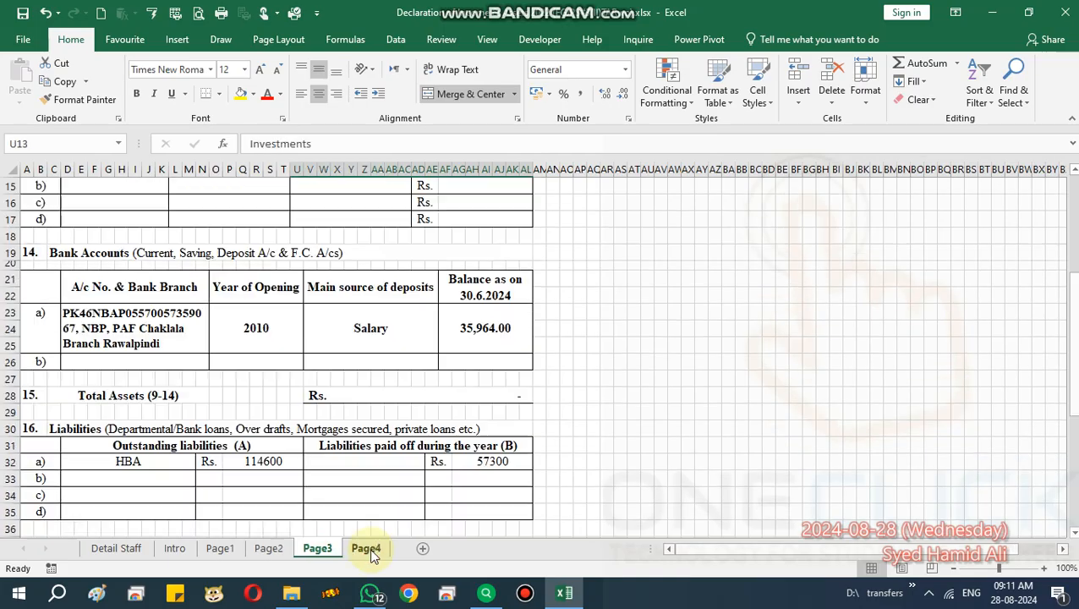
click(369, 548)
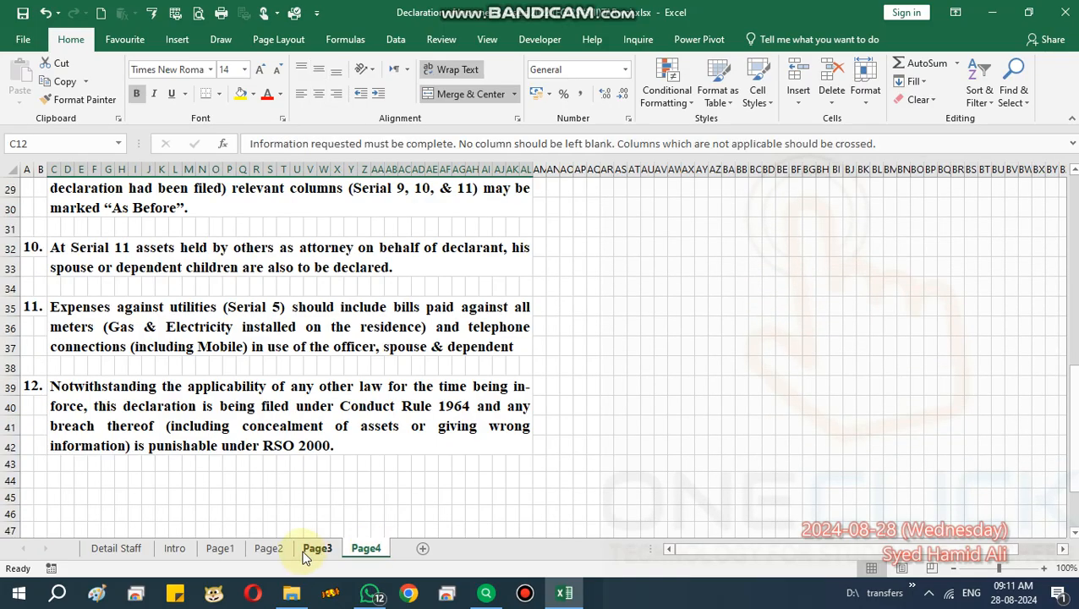
click(318, 548)
Inspect Page3's bank account entries (Salary, 2010) and Page2's asset entries (2012, House).
click(327, 347)
click(260, 314)
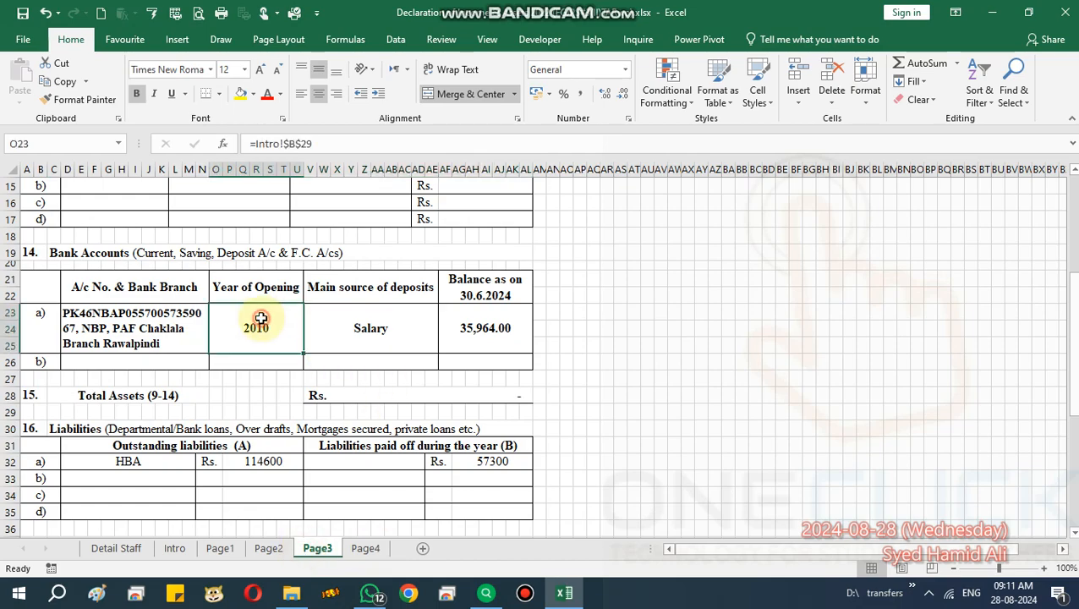
click(149, 317)
click(269, 549)
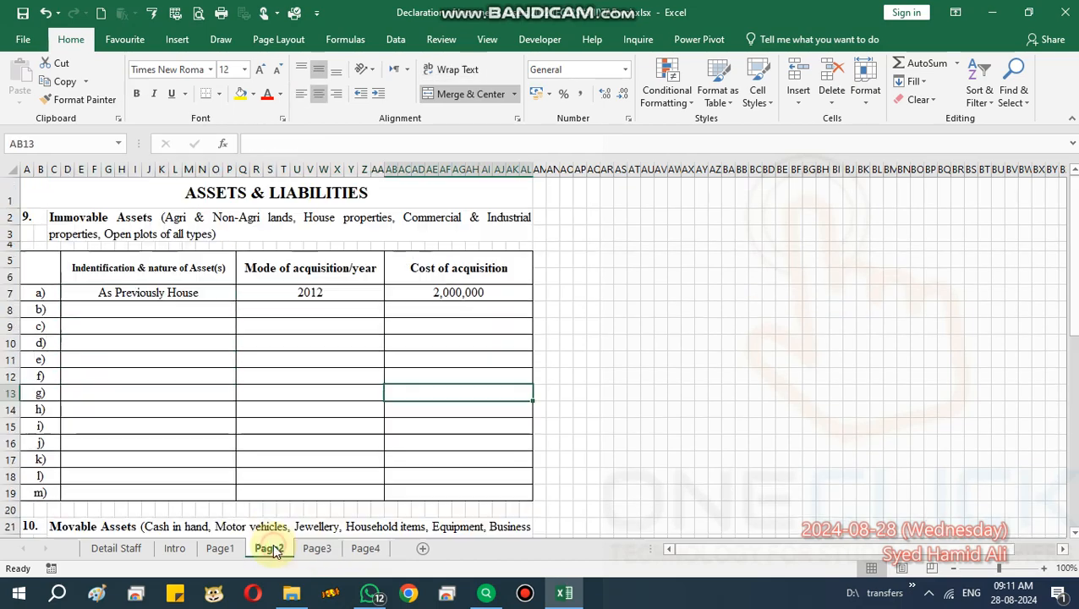
click(285, 289)
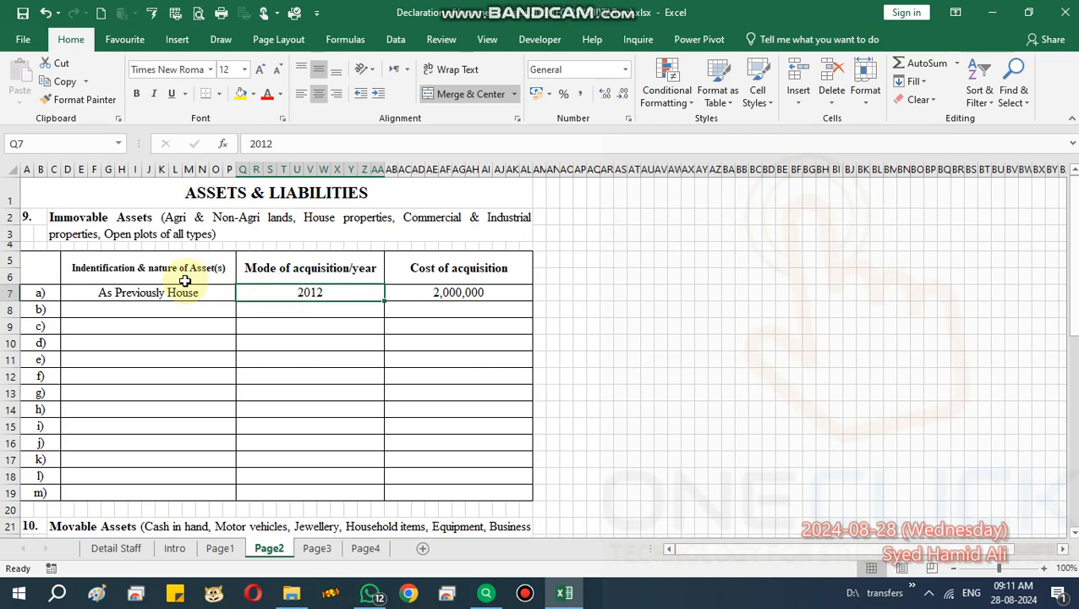
click(185, 279)
click(181, 291)
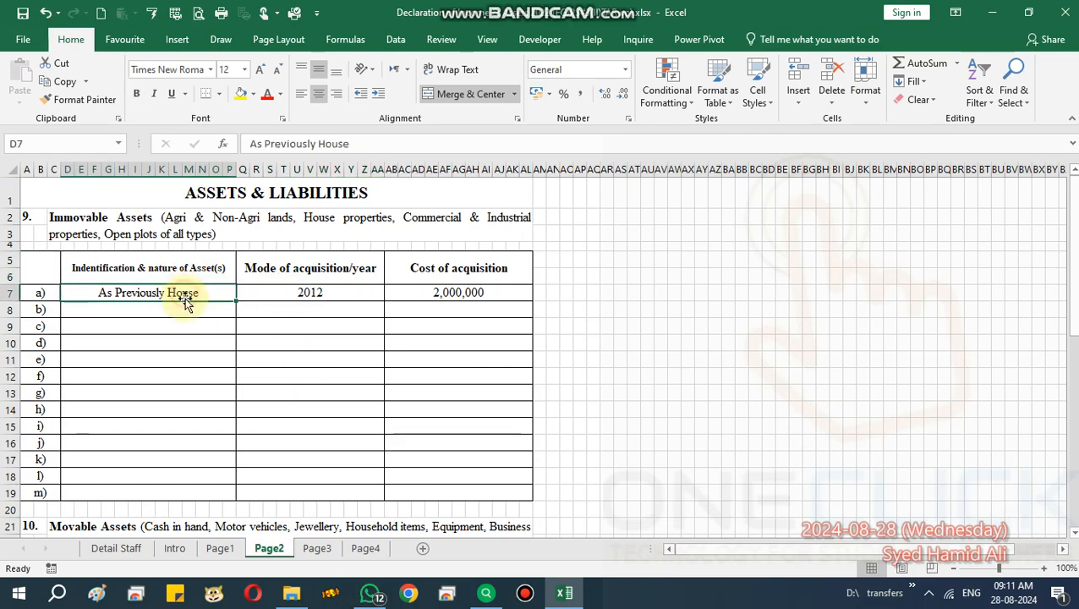
Review note 12 on Page4 and Intro's Present Position Held formula, then return to Detail Staff.
click(364, 550)
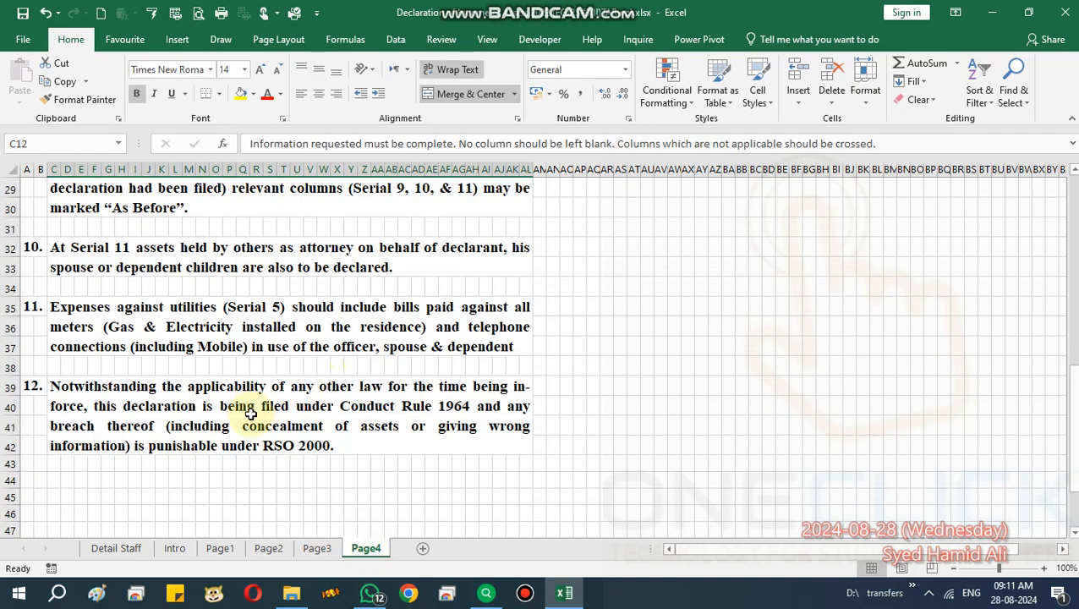
click(334, 400)
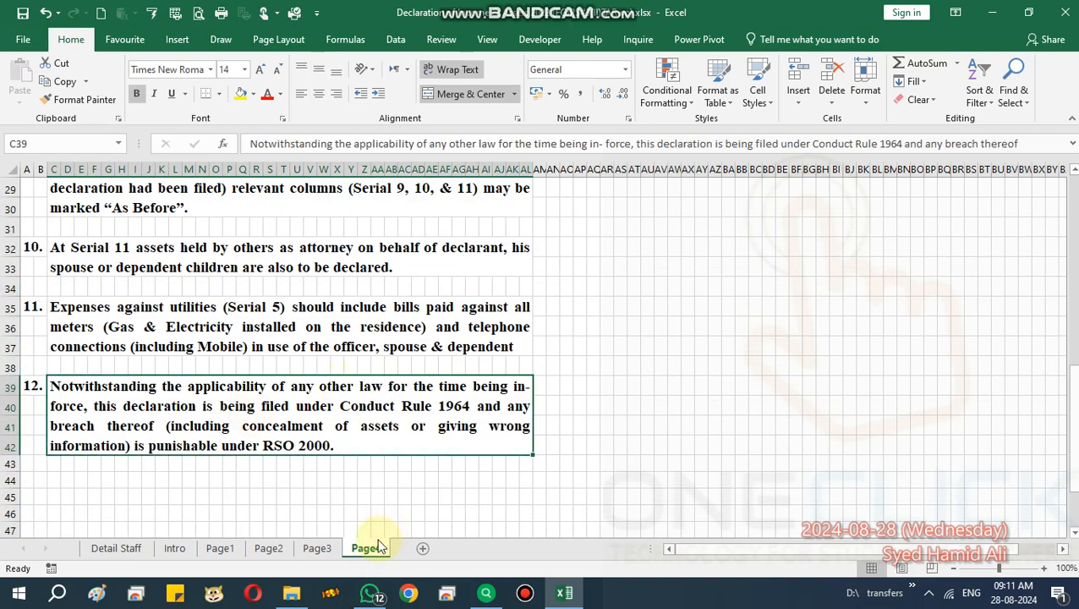
click(167, 548)
click(373, 372)
scroll(373, 372, up, 1)
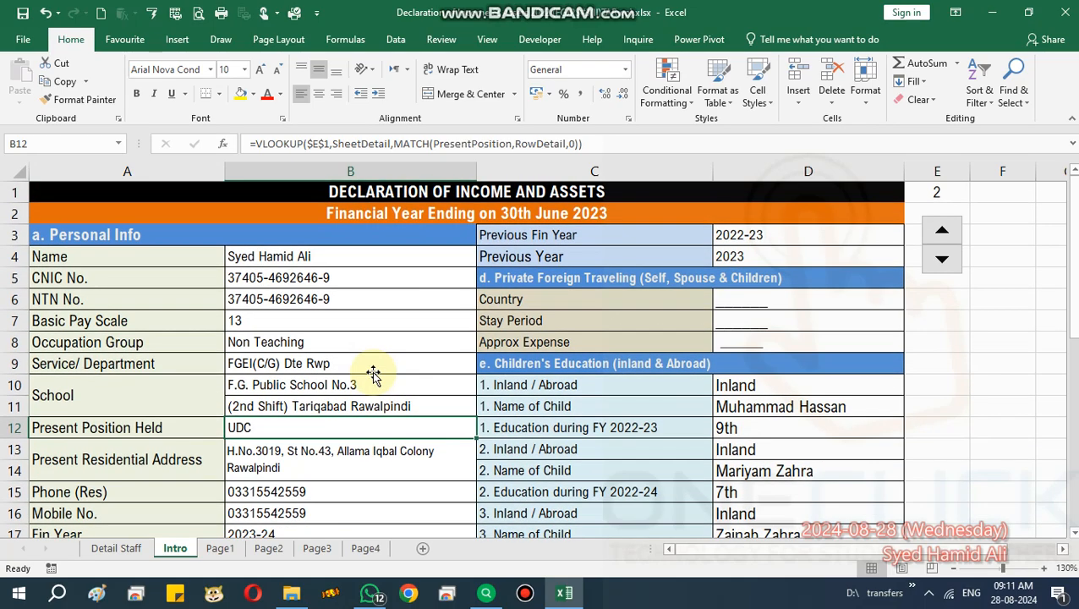
click(138, 550)
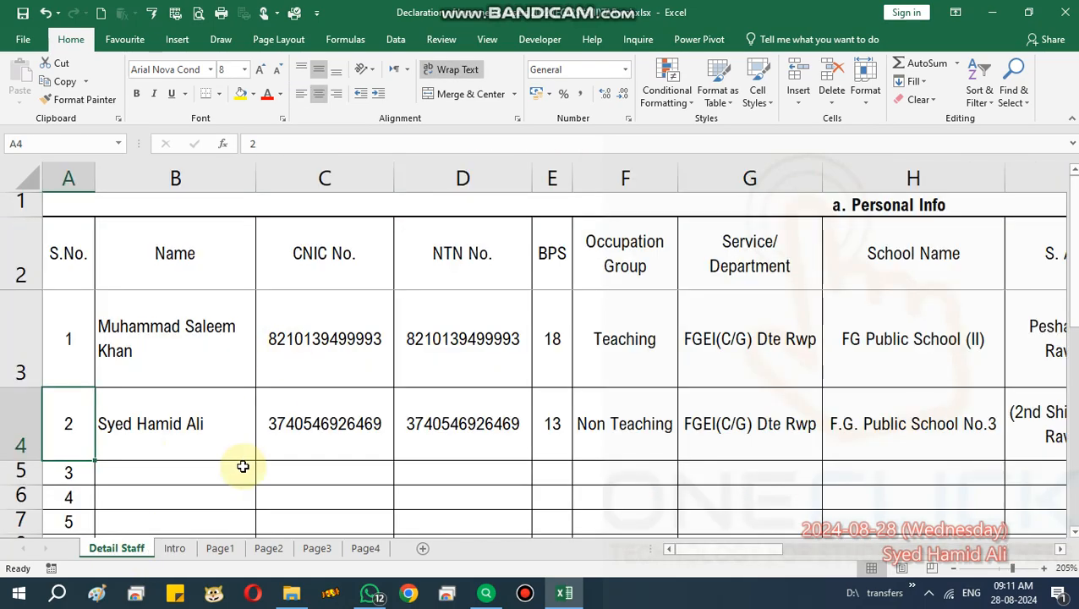
Close the Declaration of Income & Assets 2022 workbook, choosing to save the changes.
click(212, 440)
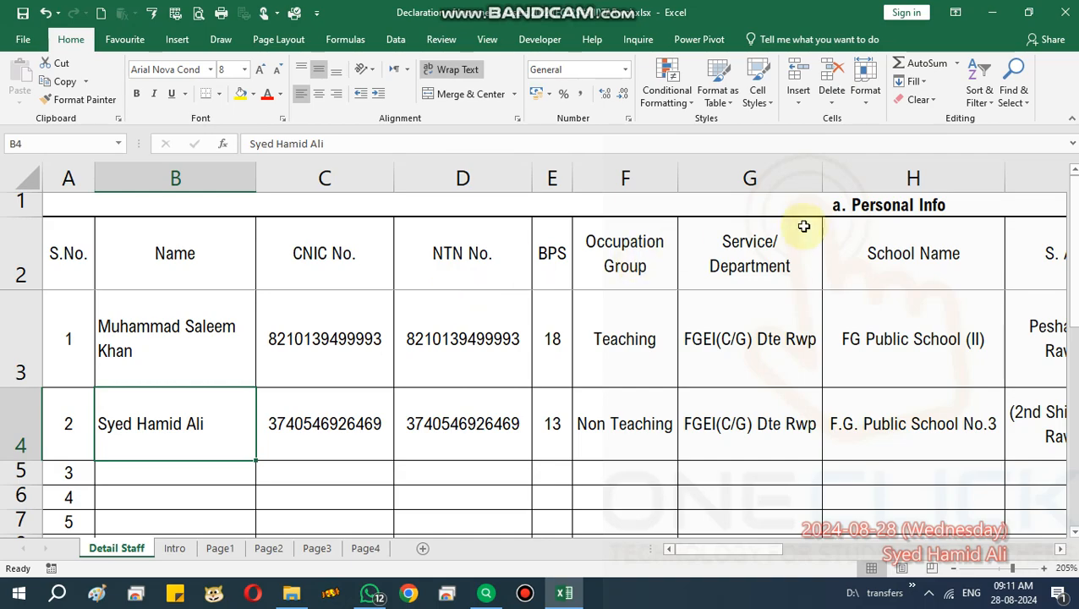
click(918, 258)
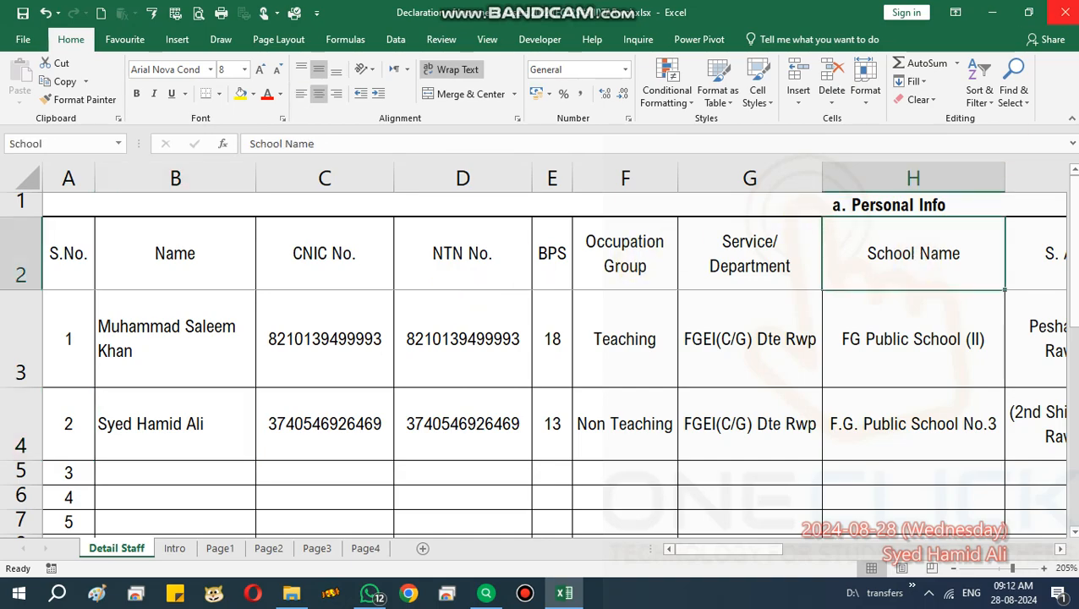
click(1065, 12)
click(479, 332)
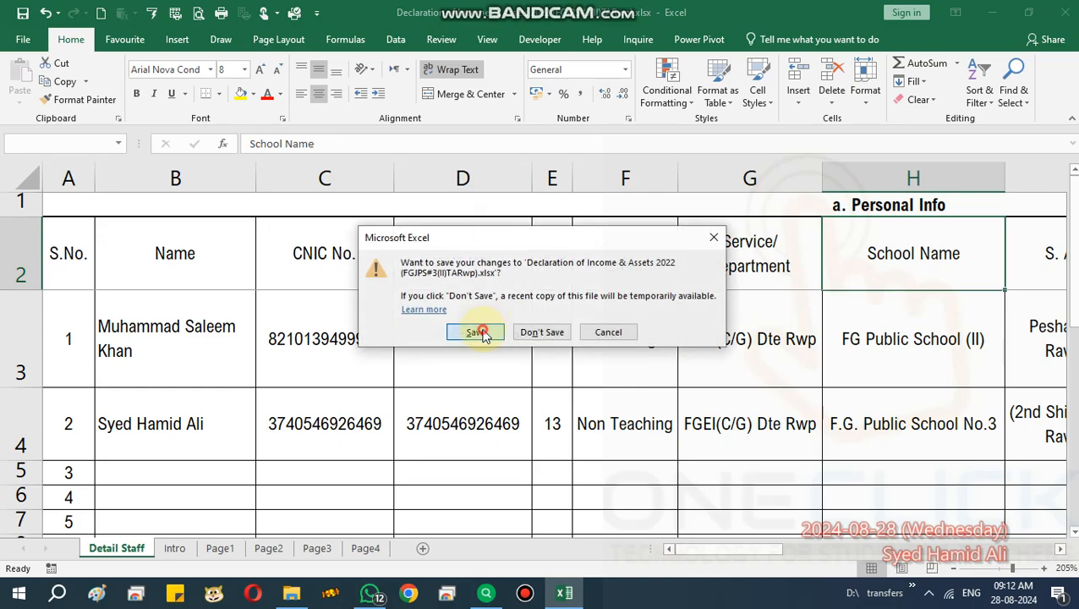